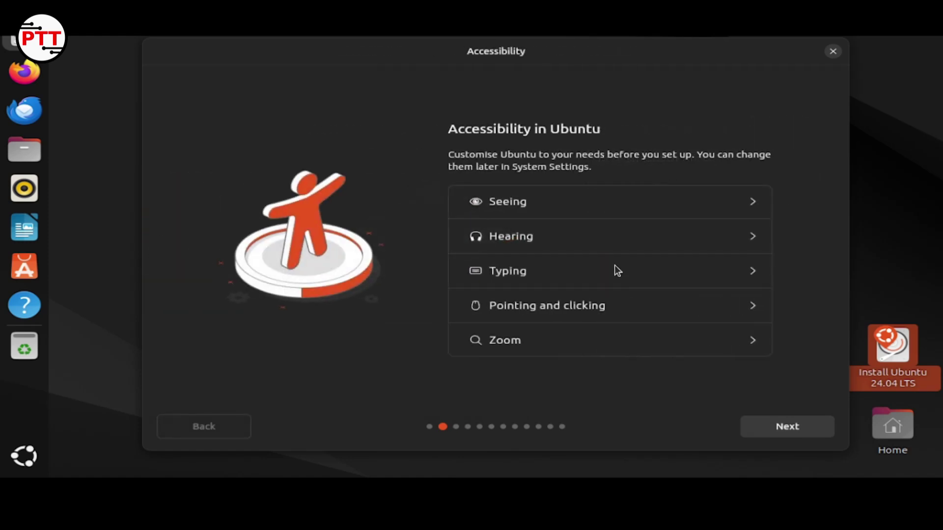
Review the Seeing, Hearing, Typing, Pointing and clicking, and Zoom accessibility options, and continue to the keyboard layout page.
{"action": "left_click", "coordinate": [755, 207]}
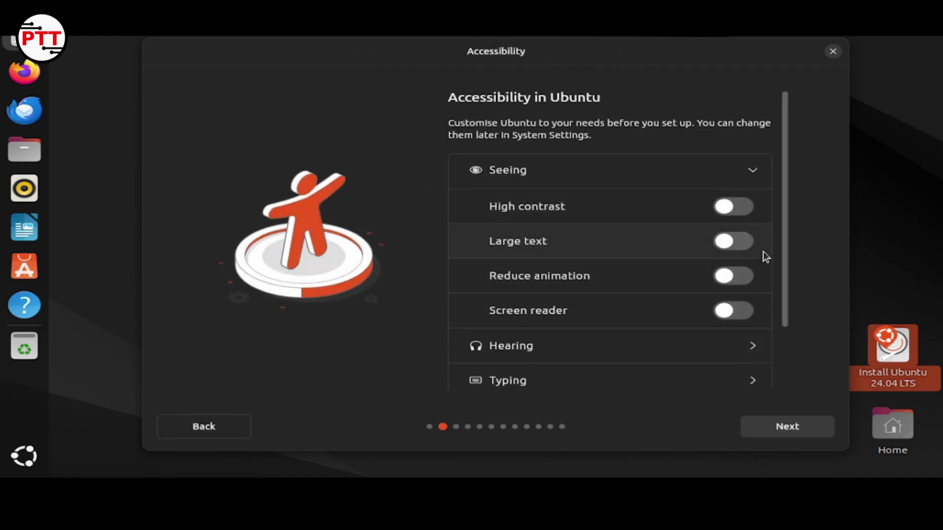
{"action": "left_click", "coordinate": [751, 346]}
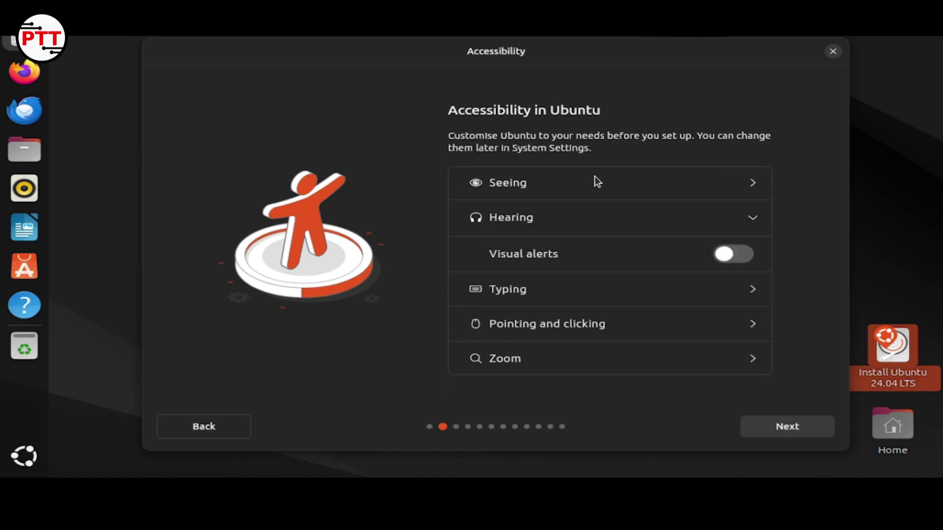
{"action": "left_click", "coordinate": [750, 285]}
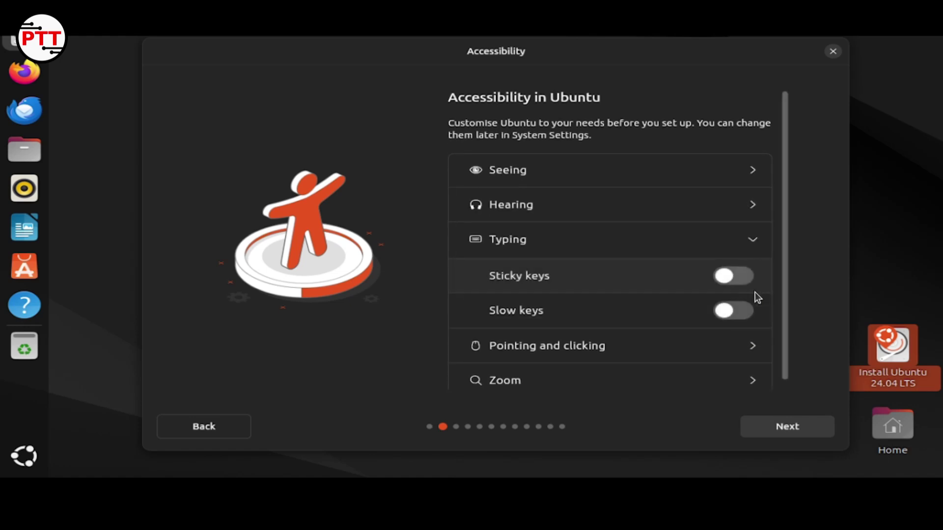
{"action": "left_click", "coordinate": [755, 349]}
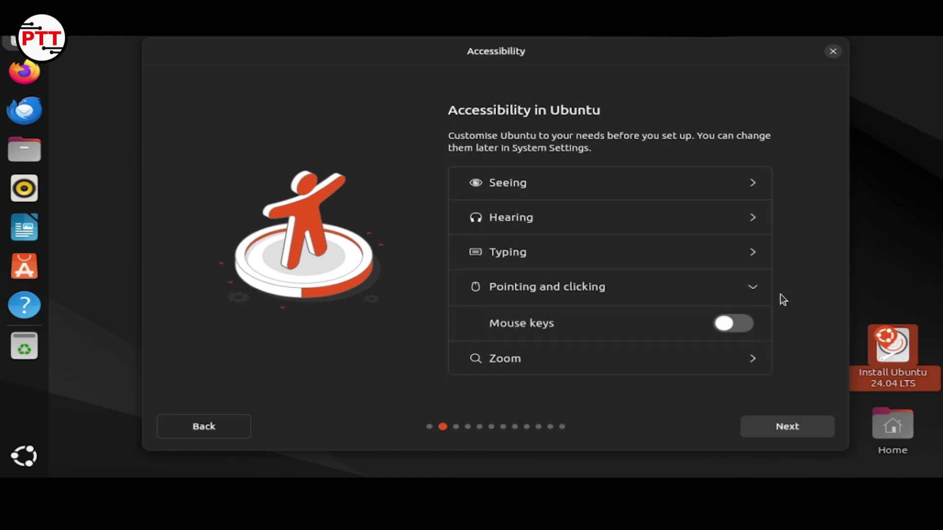
{"action": "left_click", "coordinate": [755, 363]}
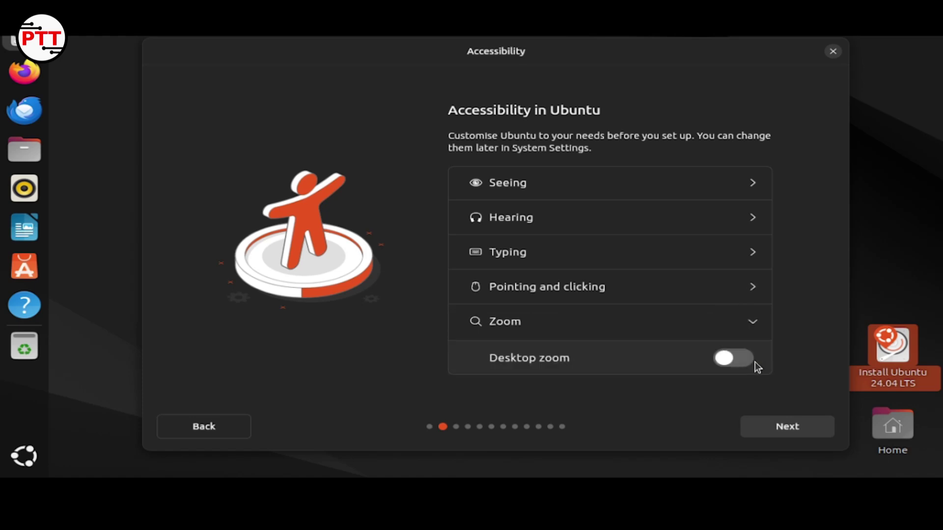
{"action": "left_click", "coordinate": [764, 425]}
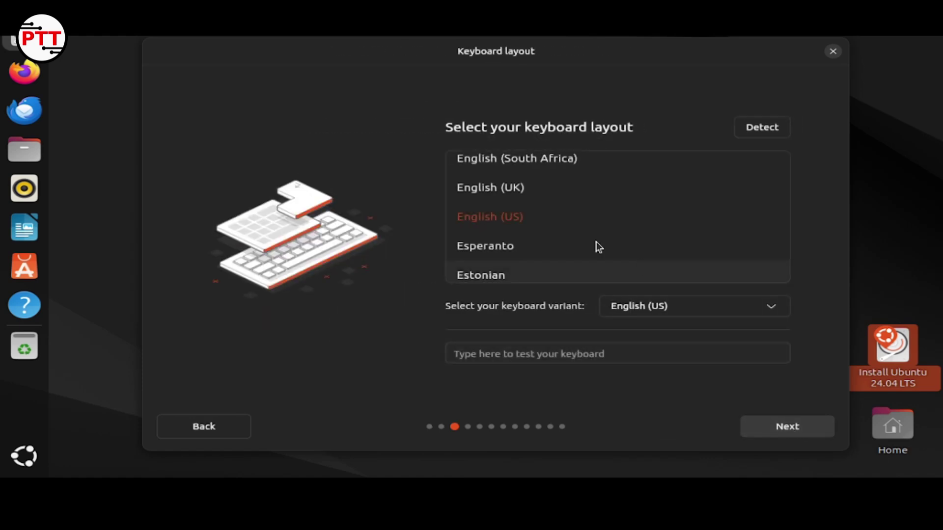
Choose Indian as the keyboard layout and continue to the internet connection page.
{"action": "scroll", "coordinate": [568, 231], "scroll_direction": "down", "scroll_amount": 10}
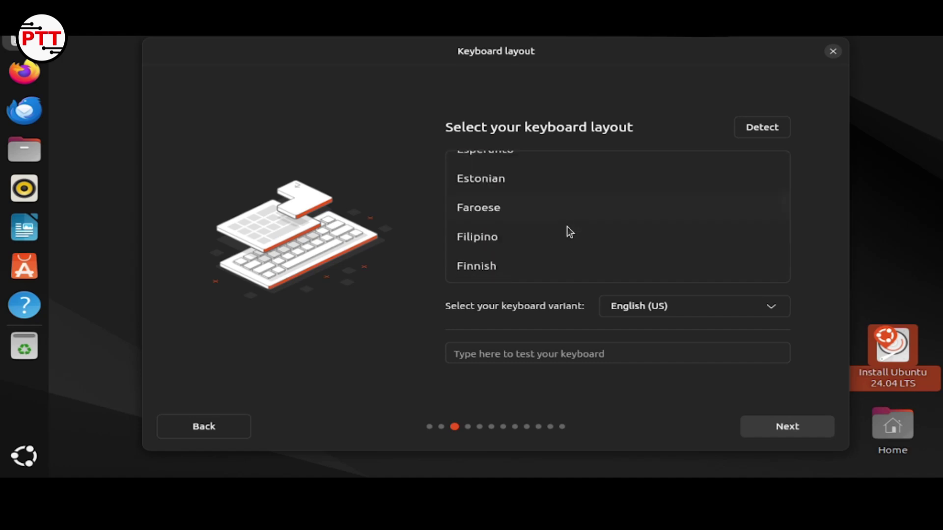
{"action": "scroll", "coordinate": [568, 231], "scroll_direction": "down", "scroll_amount": 6}
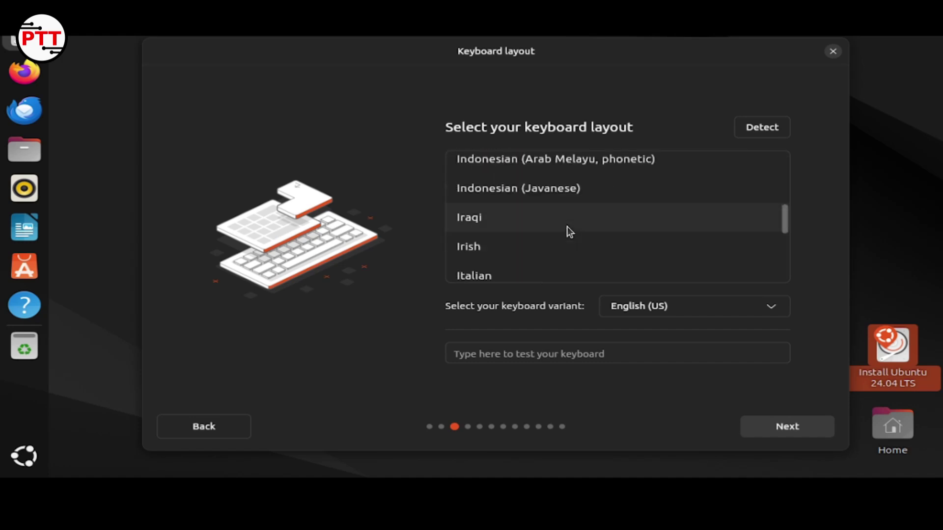
{"action": "scroll", "coordinate": [567, 231], "scroll_direction": "up", "scroll_amount": 3}
{"action": "scroll", "coordinate": [566, 226], "scroll_direction": "up", "scroll_amount": 1}
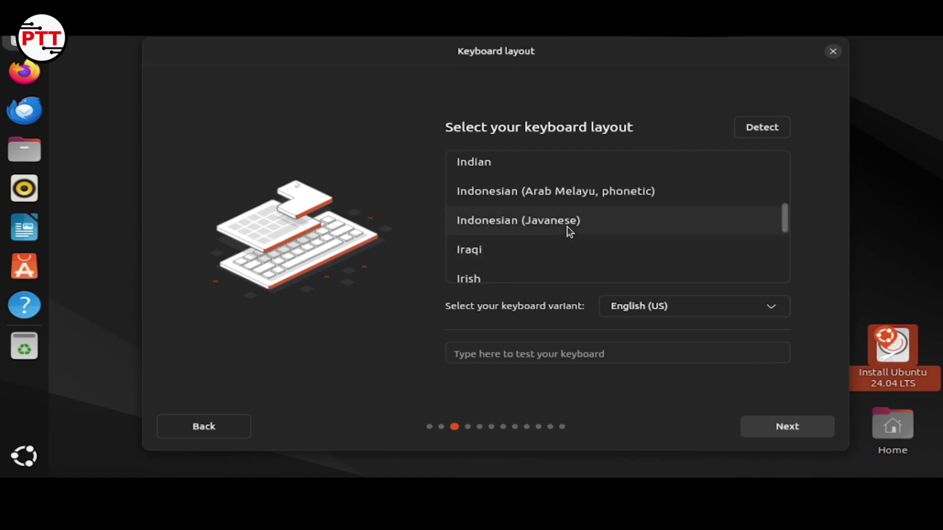
{"action": "left_click", "coordinate": [540, 171]}
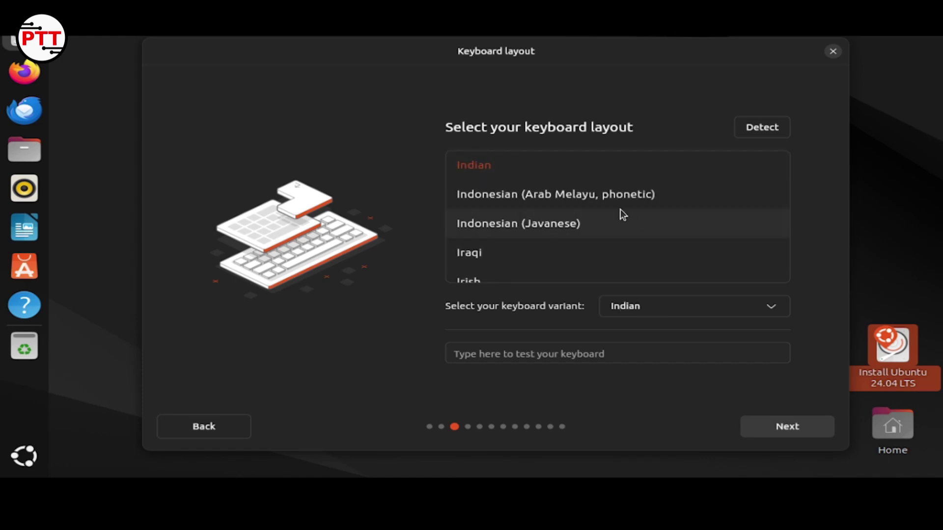
{"action": "left_click", "coordinate": [796, 433]}
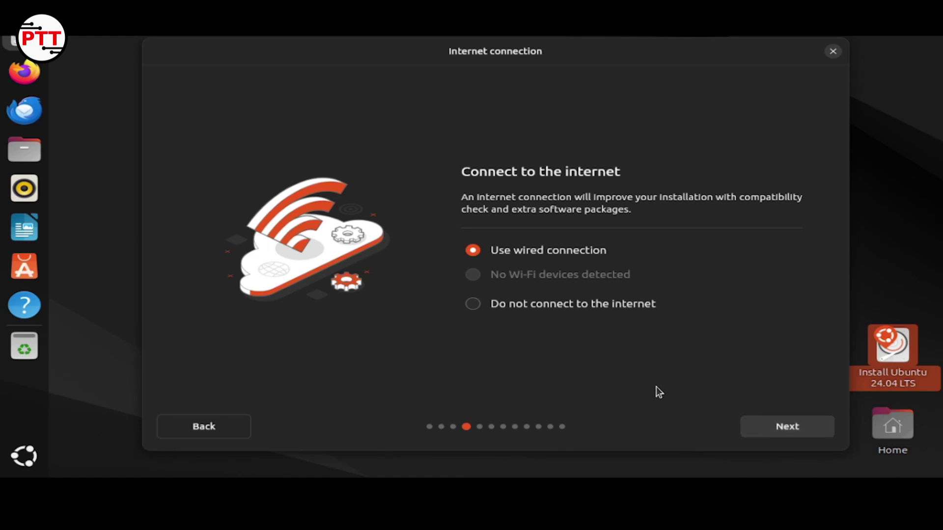
Continue with the wired connection and the interactive installation, and choose the Extended selection of apps.
{"action": "left_click", "coordinate": [764, 418]}
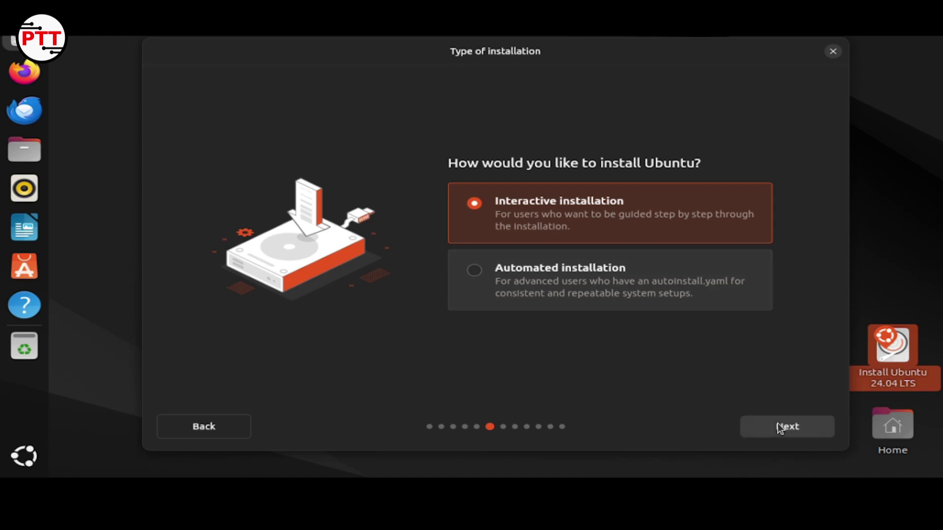
{"action": "key", "text": "Return"}
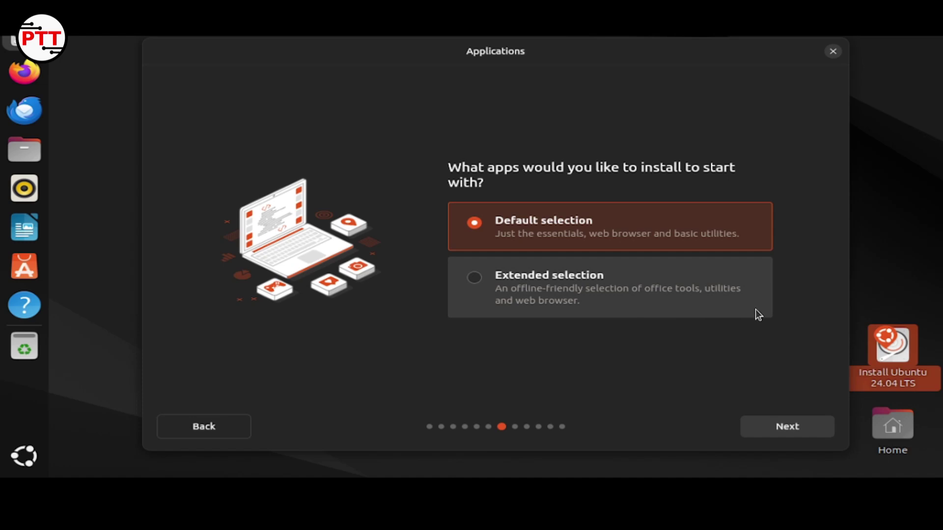
{"action": "left_click", "coordinate": [567, 292]}
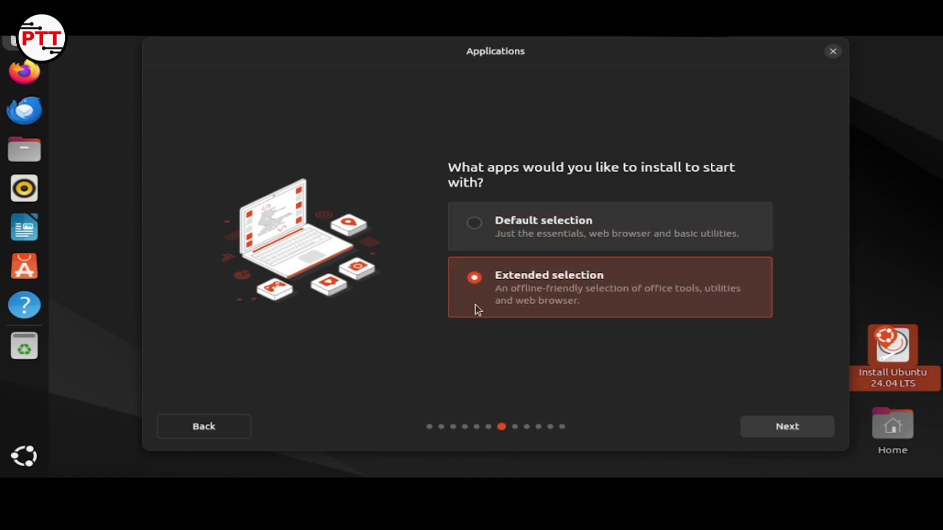
{"action": "left_click", "coordinate": [777, 434]}
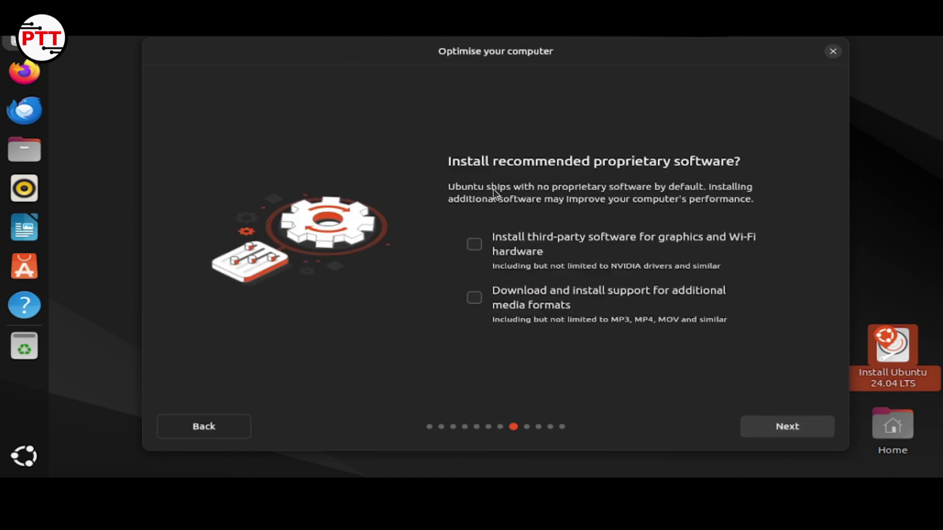
Enable third-party graphics and Wi-Fi software and additional media format support, and accept Erase disk and install Ubuntu.
{"action": "left_click", "coordinate": [475, 245]}
{"action": "left_click", "coordinate": [474, 297]}
{"action": "left_click", "coordinate": [786, 427]}
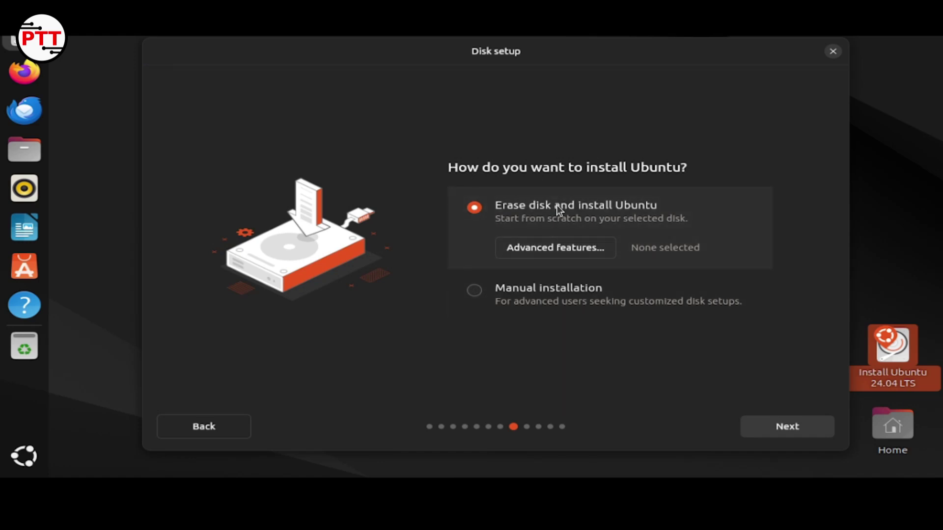
{"action": "left_click", "coordinate": [789, 427]}
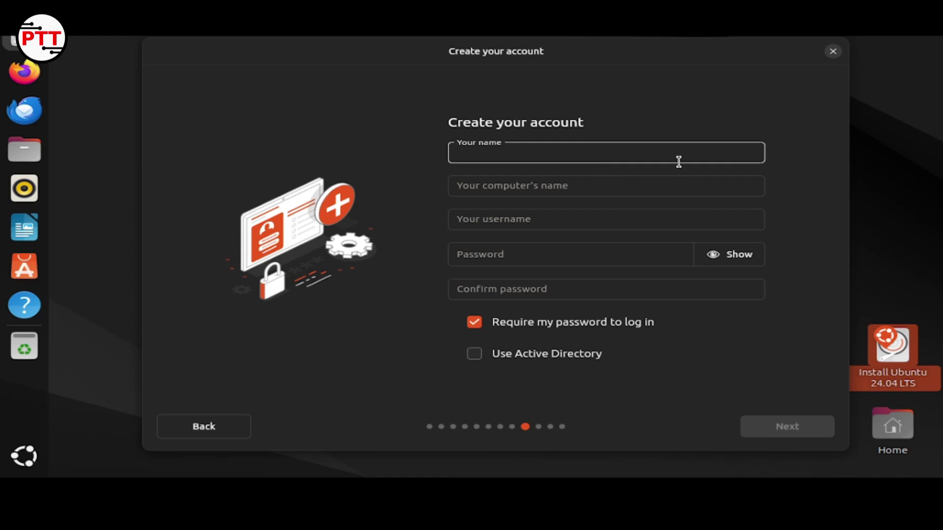
Return from the account form to the keyboard layout page and set the variant to Indian - English (India, with rupee).
{"action": "type", "text": "ज"}
{"action": "key", "text": "BackSpace"}
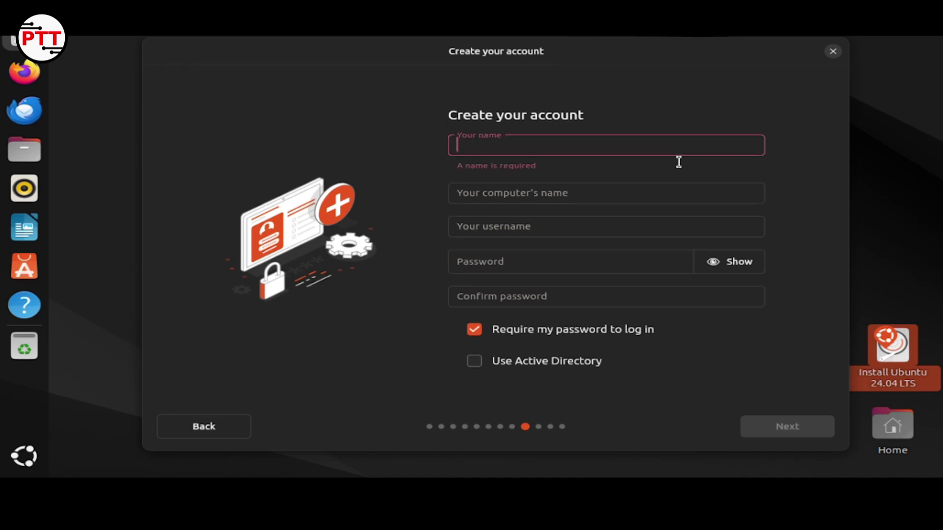
{"action": "left_click", "coordinate": [464, 428]}
{"action": "left_click", "coordinate": [219, 429]}
{"action": "left_click", "coordinate": [218, 429]}
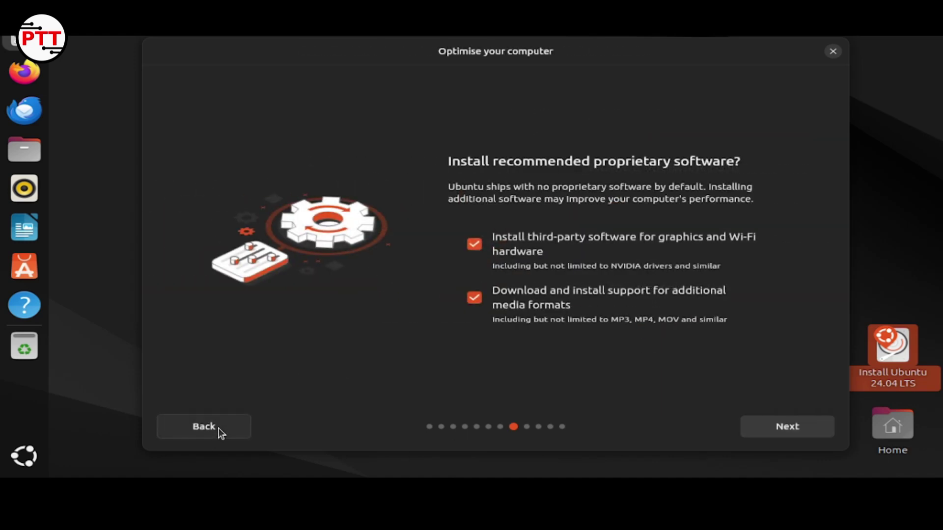
{"action": "left_click", "coordinate": [219, 429]}
{"action": "left_click", "coordinate": [219, 428]}
{"action": "left_click", "coordinate": [219, 428]}
{"action": "left_click", "coordinate": [219, 428]}
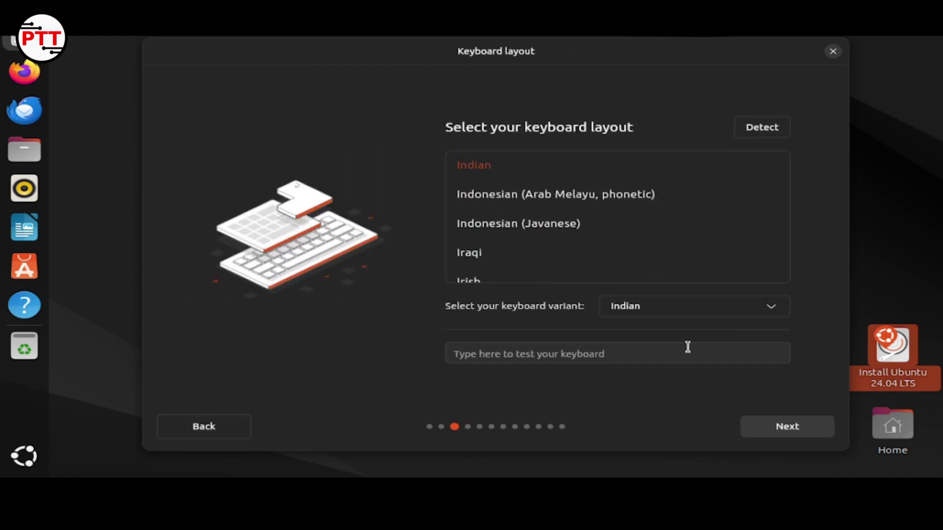
{"action": "left_click", "coordinate": [680, 315]}
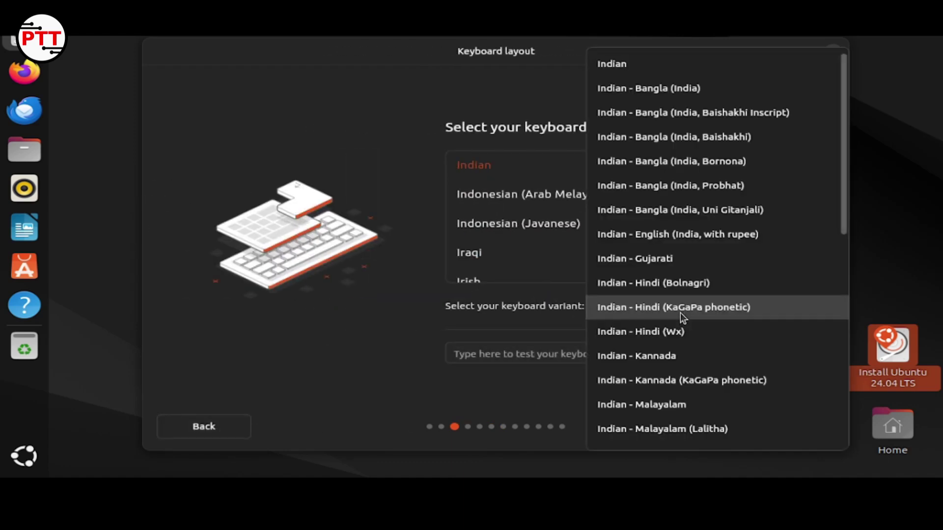
{"action": "left_click", "coordinate": [714, 239]}
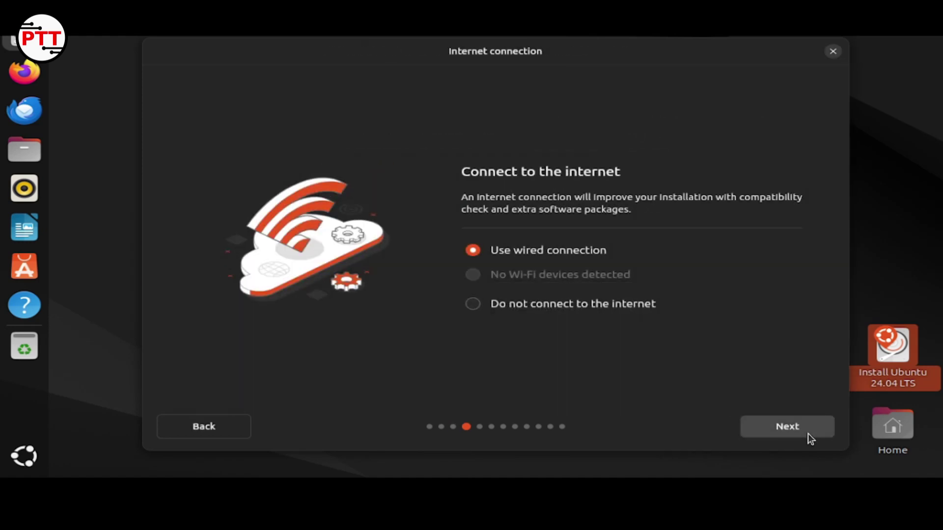
Keep the connection, installation type, apps, proprietary software and disk setup choices, and advance to the account creation page.
{"action": "left_click", "coordinate": [788, 426]}
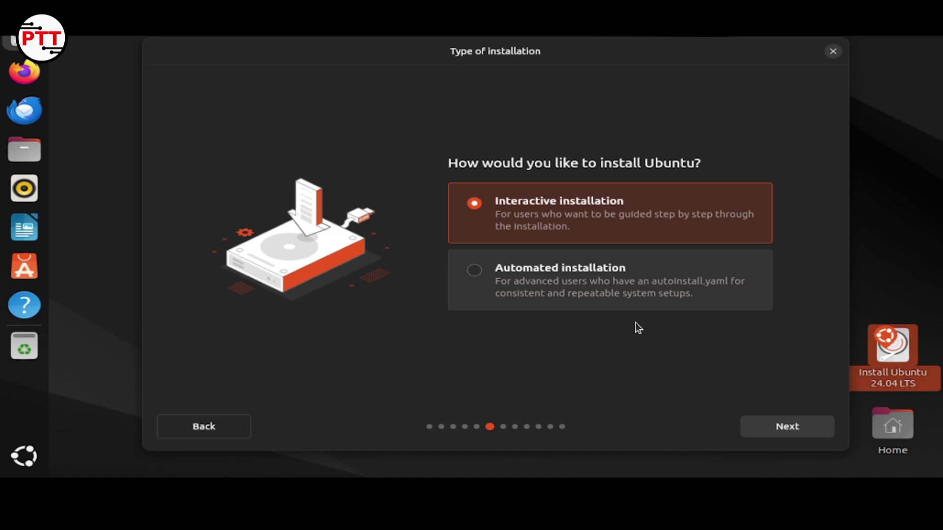
{"action": "left_click", "coordinate": [785, 428]}
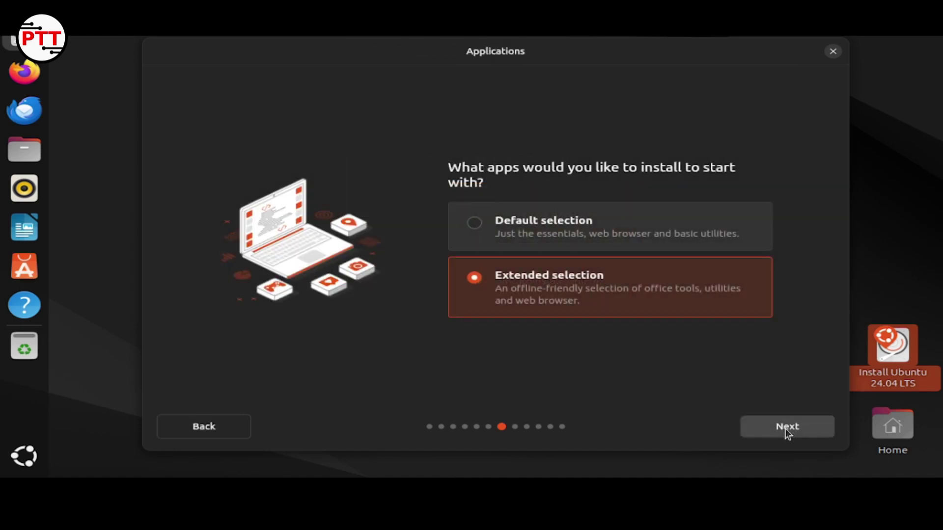
{"action": "left_click", "coordinate": [785, 429]}
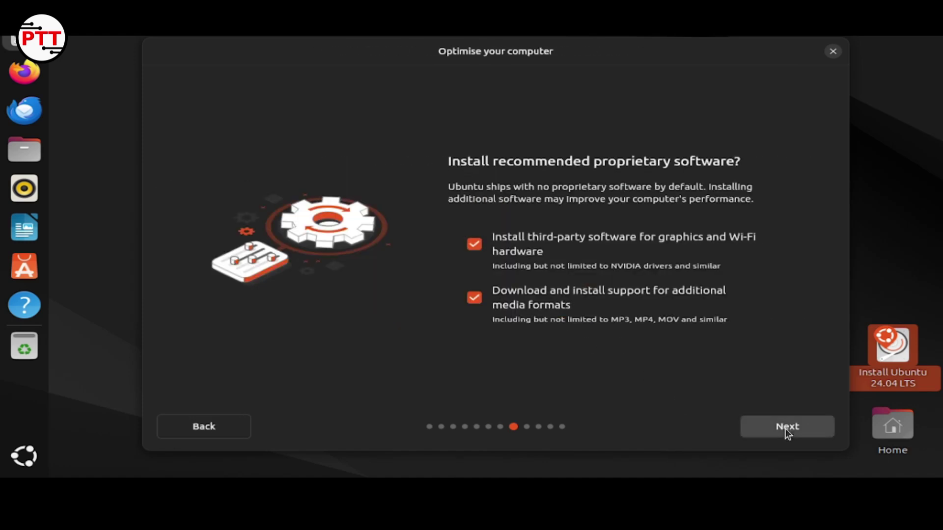
{"action": "left_click", "coordinate": [785, 428]}
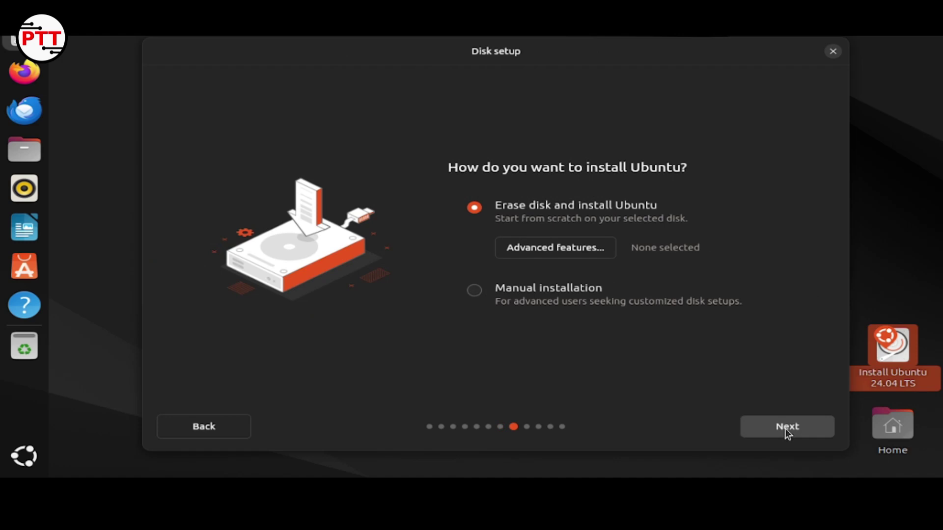
{"action": "left_click", "coordinate": [785, 429]}
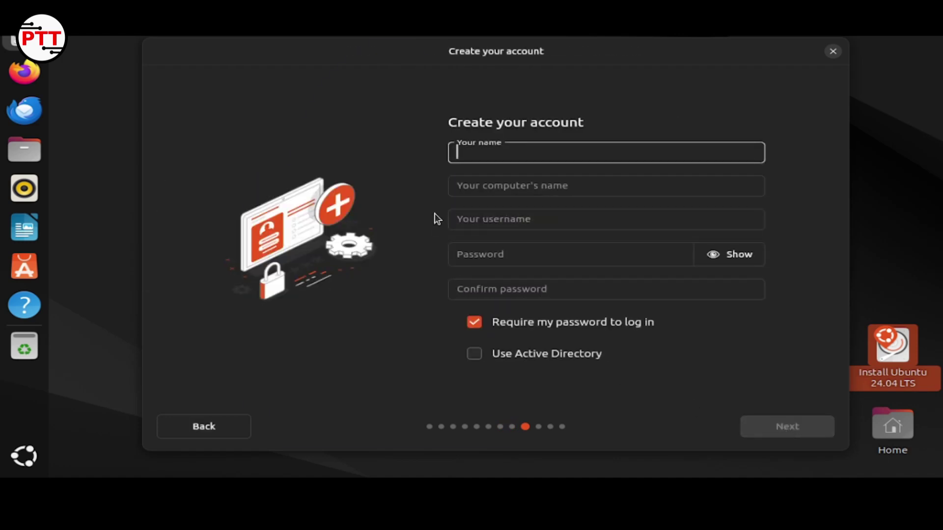
Enter the account holder's name with a capital first letter in the account form.
{"action": "type", "text": "p"}
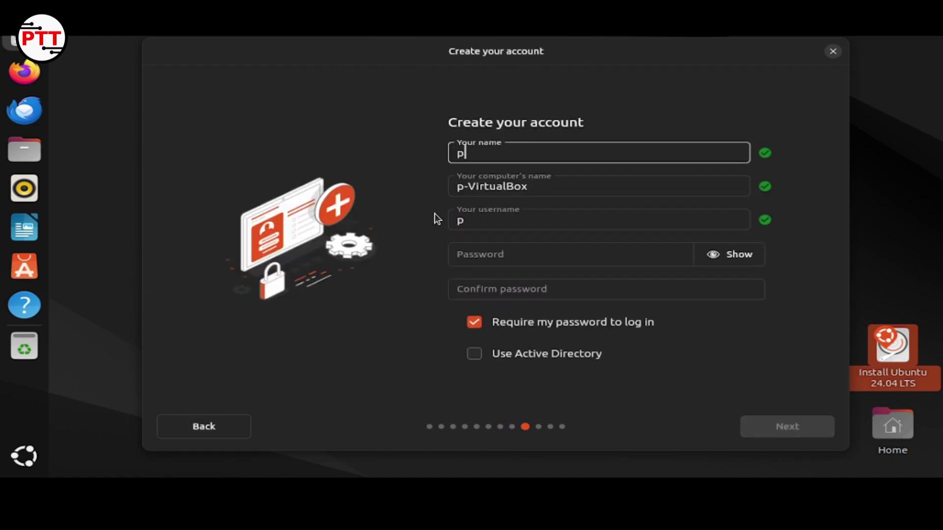
{"action": "type", "text": "raveen"}
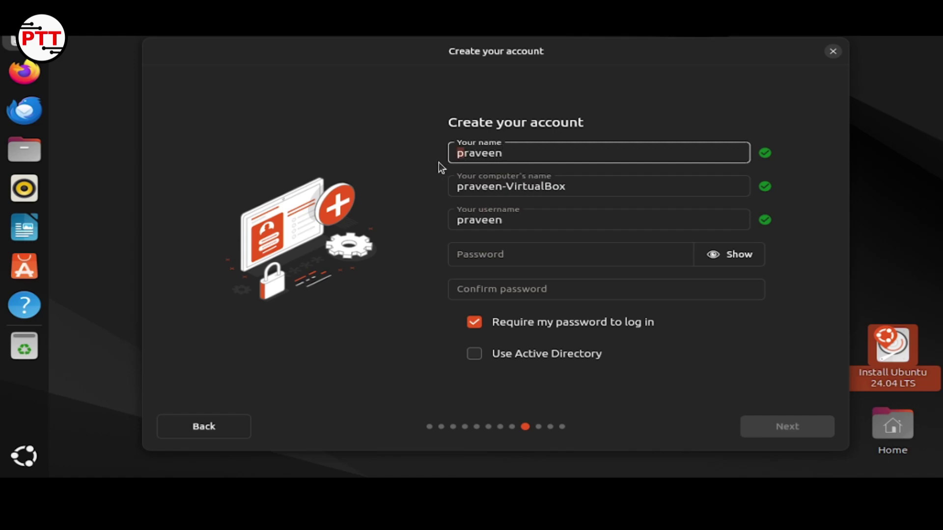
{"action": "type", "text": "P"}
Enter and confirm the account password, turn off Require my password to log in, and continue to the timezone page.
{"action": "left_click", "coordinate": [542, 260]}
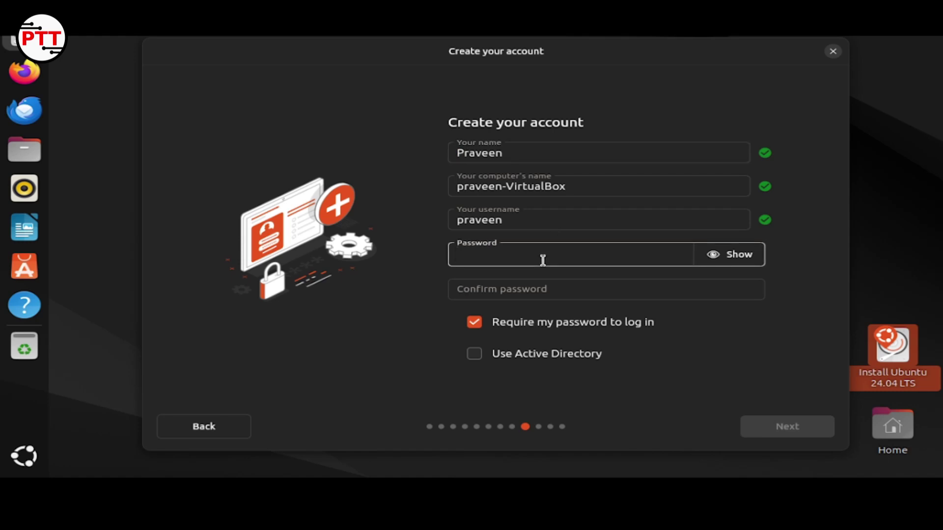
{"action": "type", "text": "******"}
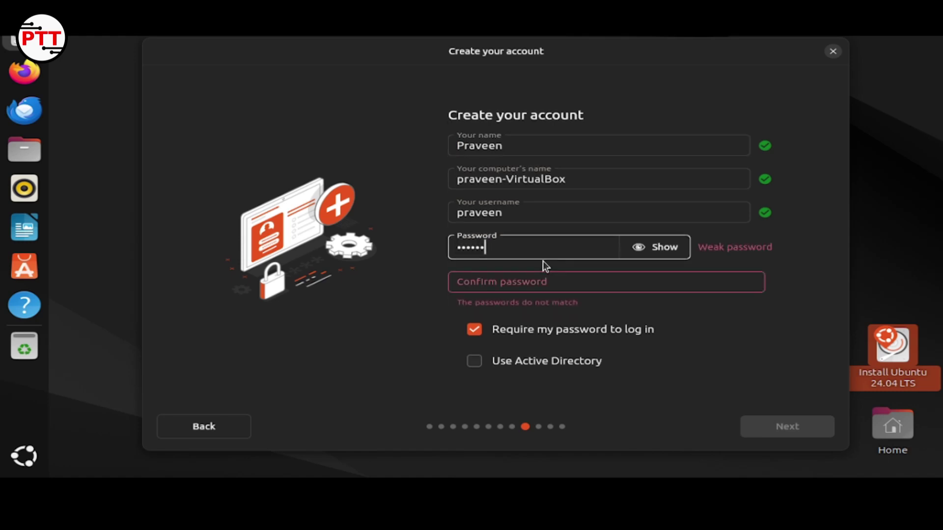
{"action": "type", "text": "**"}
{"action": "key", "text": "Tab"}
{"action": "type", "text": "********"}
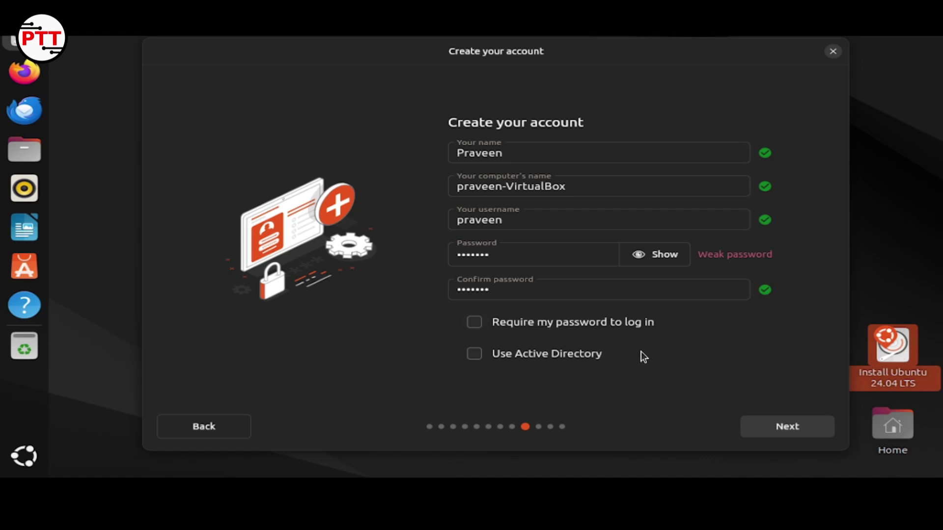
{"action": "left_click", "coordinate": [779, 427]}
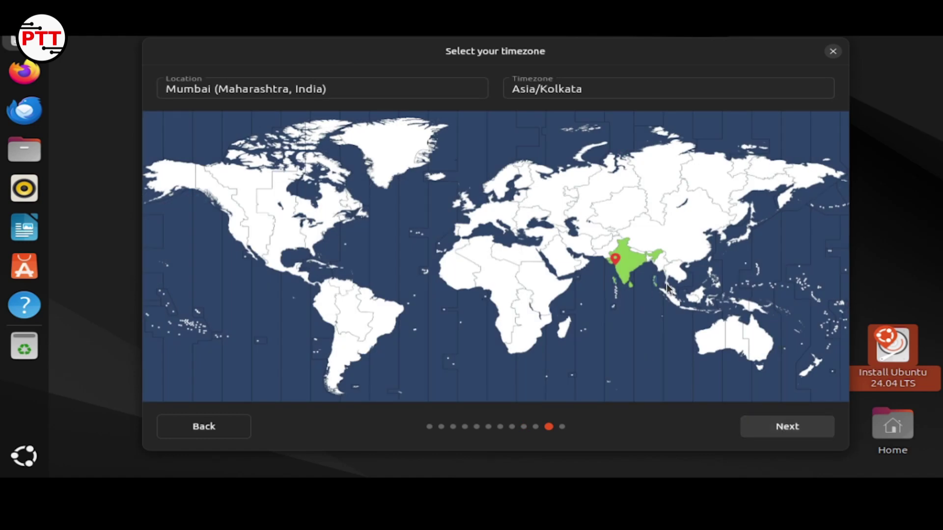
Pick Mumbai on the map with the Asia/Kolkata timezone and continue to the installation review.
{"action": "left_click", "coordinate": [630, 261]}
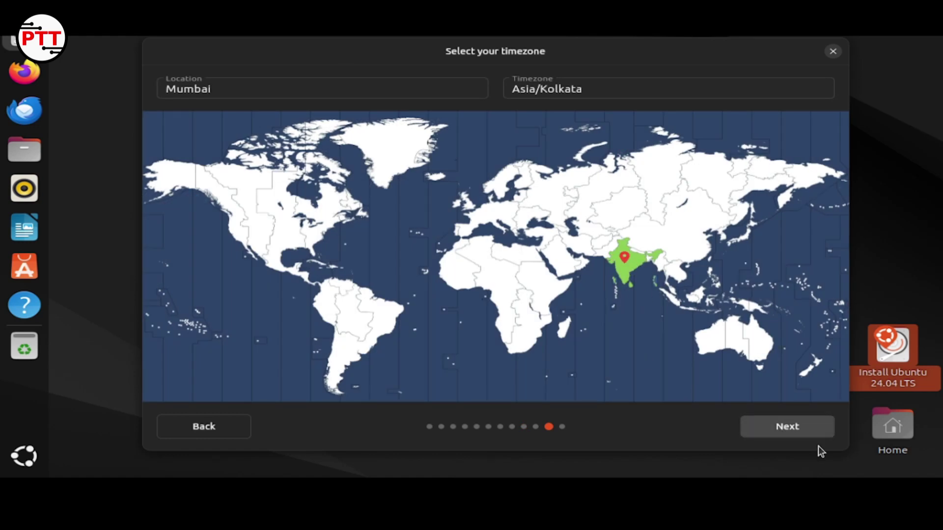
{"action": "left_click", "coordinate": [812, 434]}
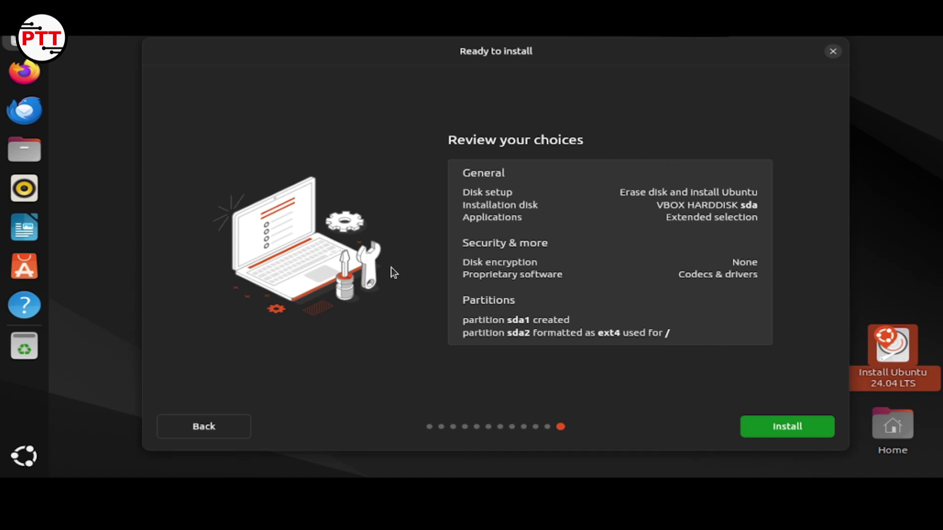
Install Ubuntu 24.04 LTS with the reviewed choices and restart the machine once the installation completes.
{"action": "left_click", "coordinate": [768, 431]}
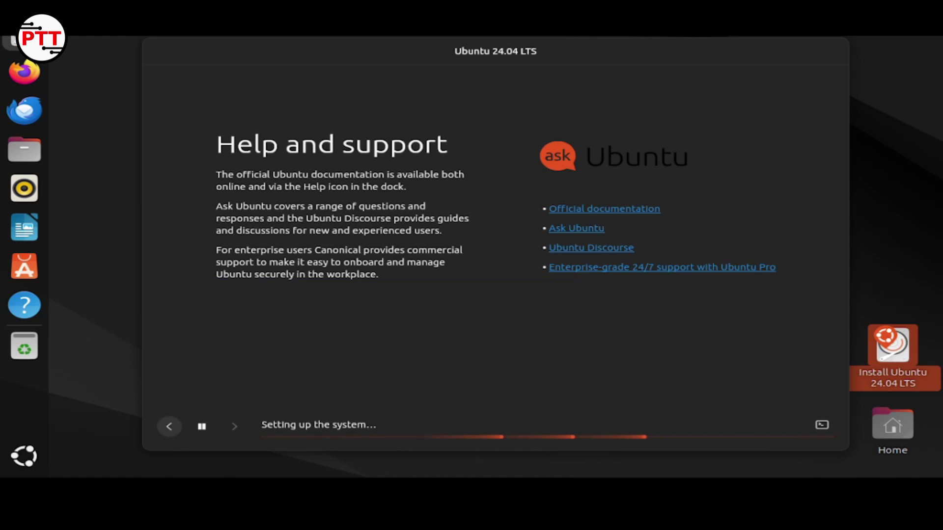
{"action": "left_click", "coordinate": [162, 433]}
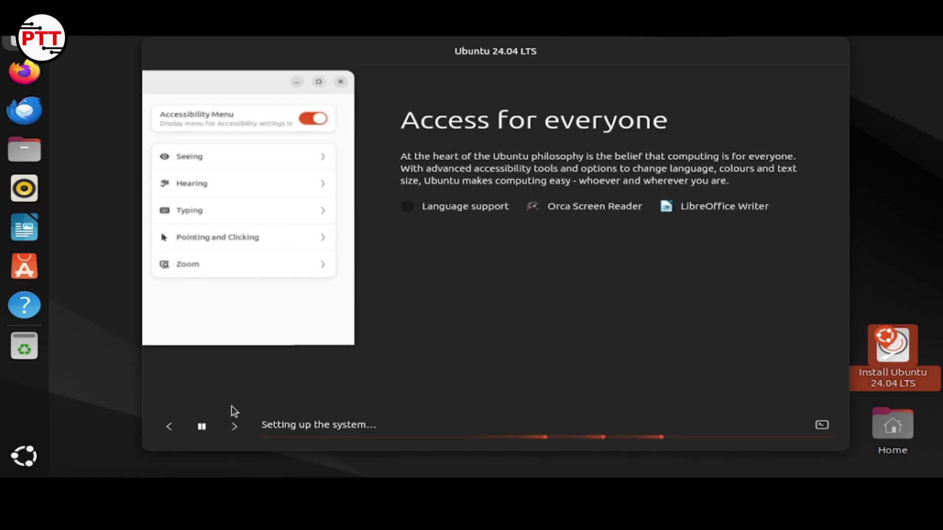
{"action": "left_click", "coordinate": [163, 428]}
{"action": "left_click", "coordinate": [163, 429]}
{"action": "left_click", "coordinate": [163, 429]}
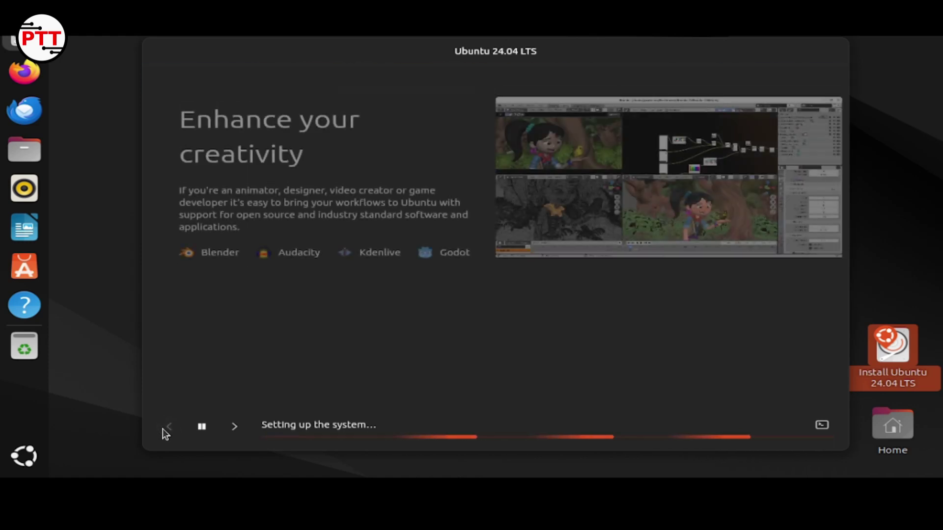
{"action": "left_click", "coordinate": [163, 428]}
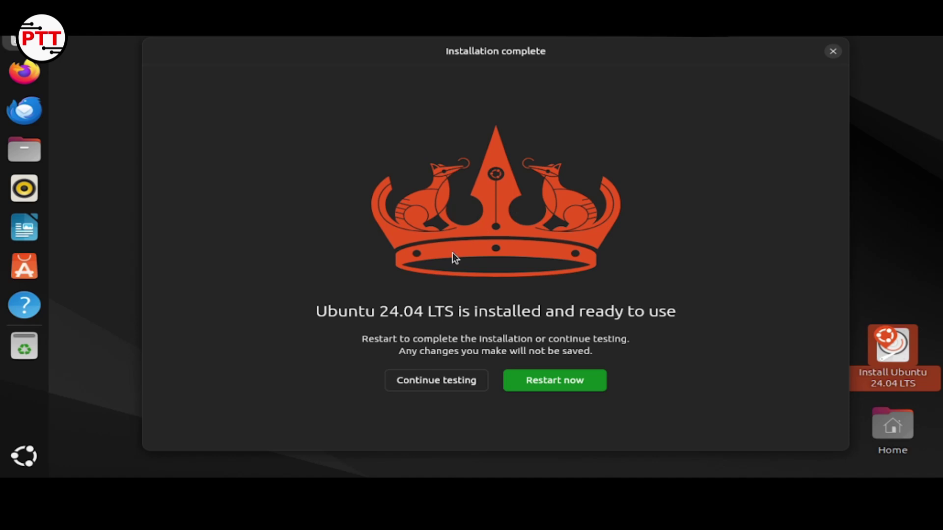
{"action": "left_click", "coordinate": [542, 386]}
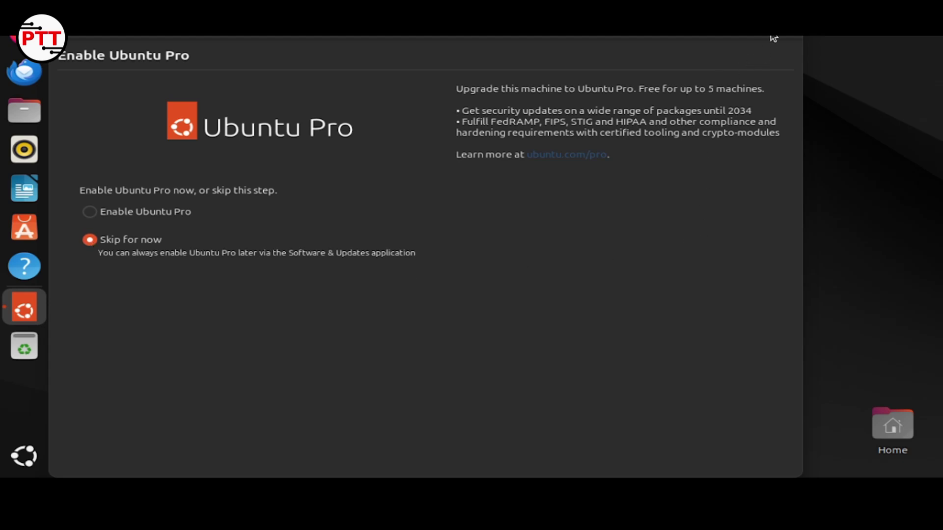
Skip Ubuntu Pro for now and choose not to share system data in the welcome setup.
{"action": "key", "text": "Return"}
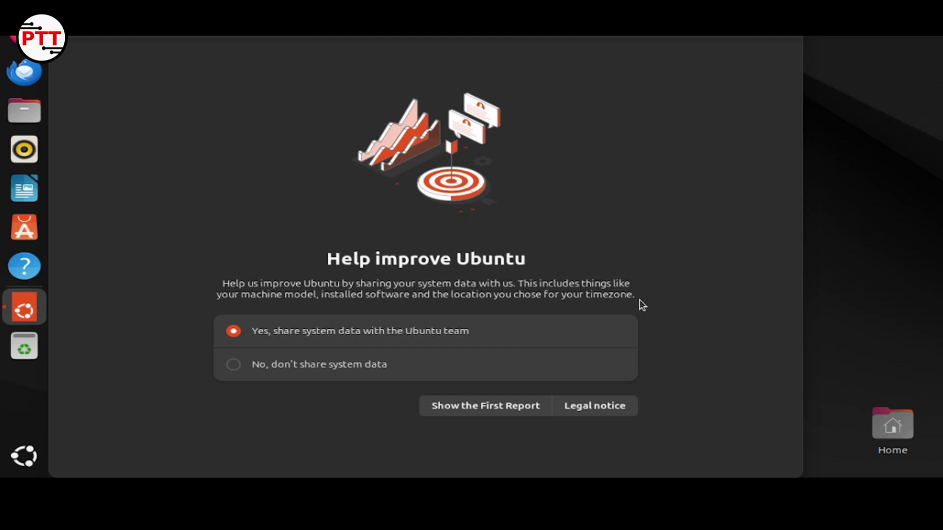
{"action": "left_click", "coordinate": [309, 373]}
{"action": "left_click", "coordinate": [775, 38]}
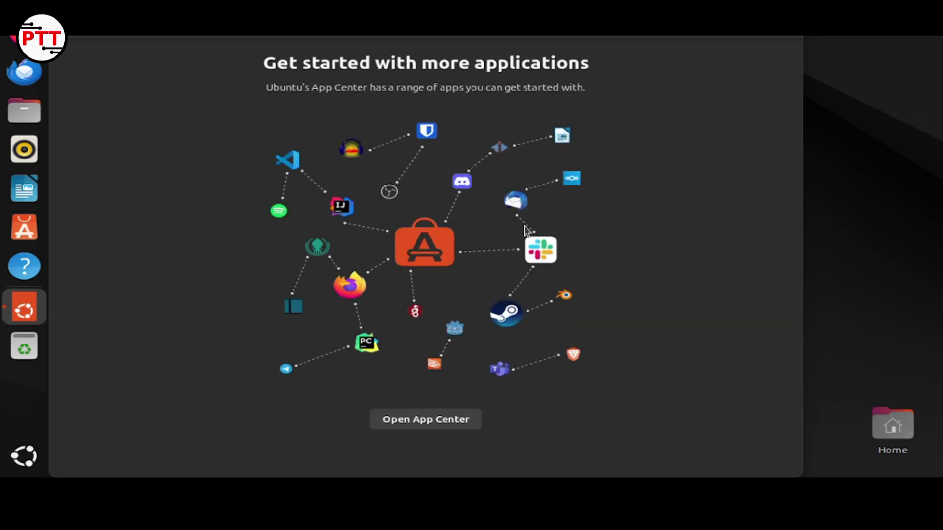
Open App Center from the welcome setup and look through the apps suggested under Explore.
{"action": "left_click", "coordinate": [421, 426]}
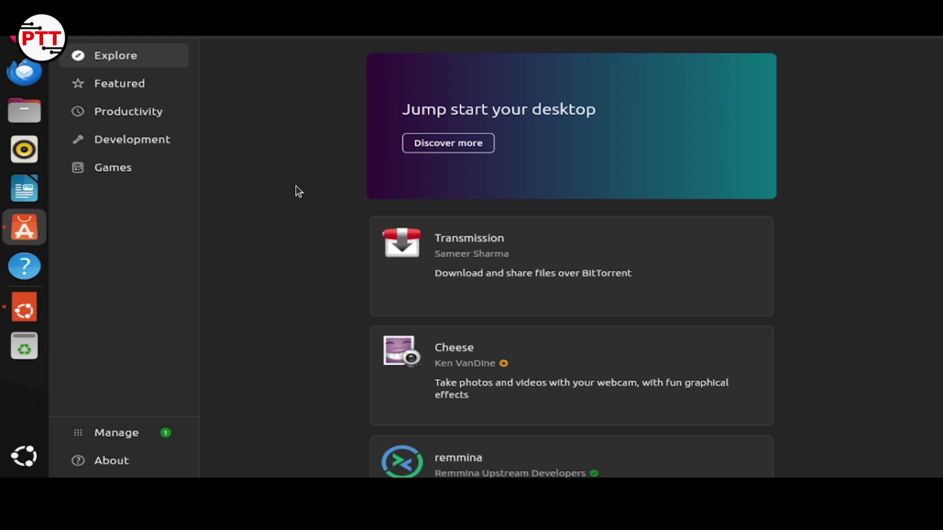
{"action": "scroll", "coordinate": [294, 200], "scroll_direction": "down", "scroll_amount": 5}
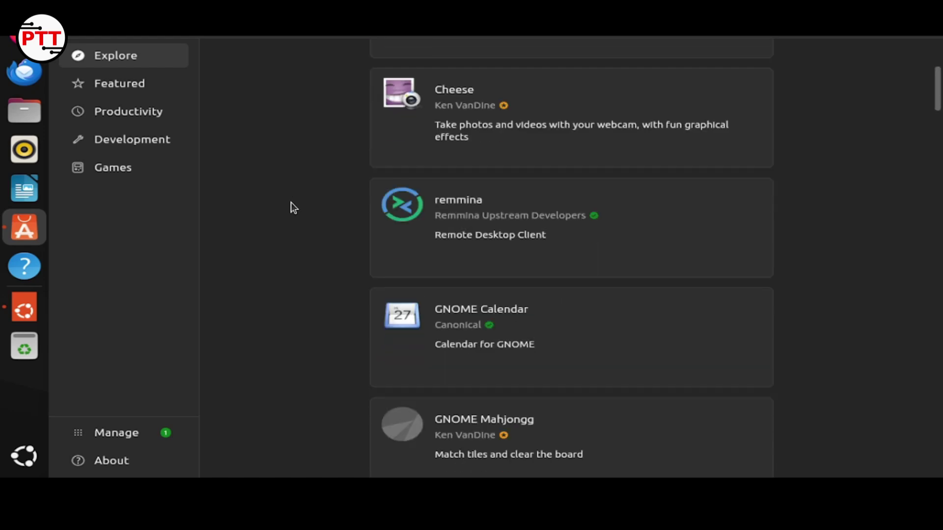
{"action": "scroll", "coordinate": [291, 203], "scroll_direction": "down", "scroll_amount": 3}
{"action": "scroll", "coordinate": [290, 202], "scroll_direction": "down", "scroll_amount": 5}
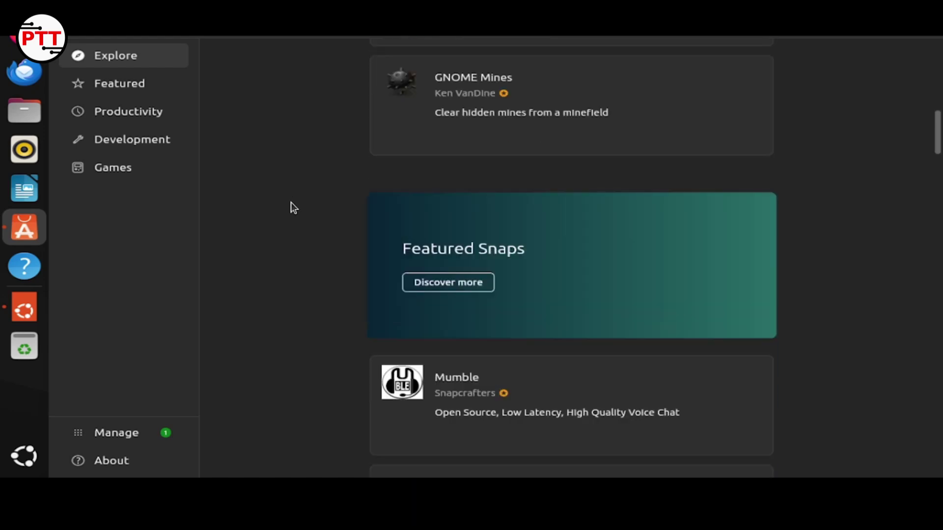
{"action": "scroll", "coordinate": [290, 202], "scroll_direction": "up", "scroll_amount": 4}
{"action": "scroll", "coordinate": [291, 202], "scroll_direction": "up", "scroll_amount": 5}
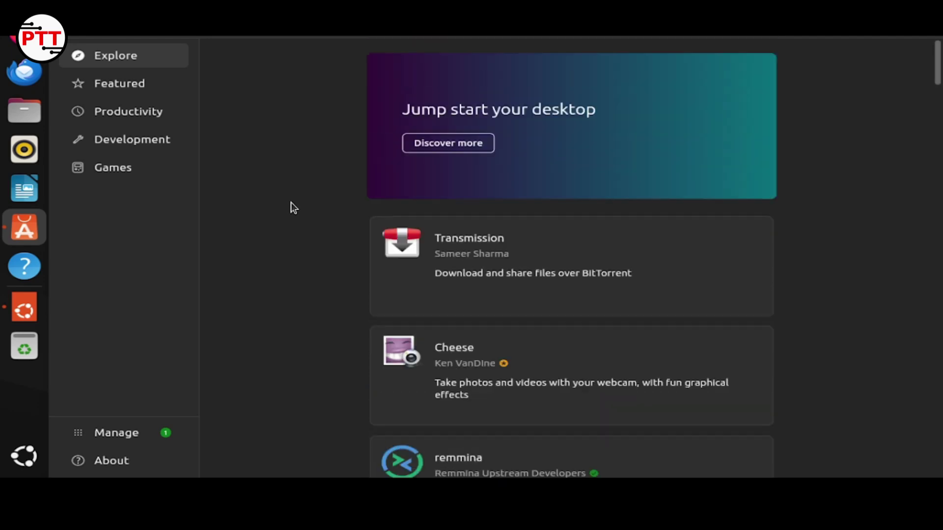
Try to update all apps from App Center's Manage page, authenticating with the account password.
{"action": "left_click", "coordinate": [132, 434]}
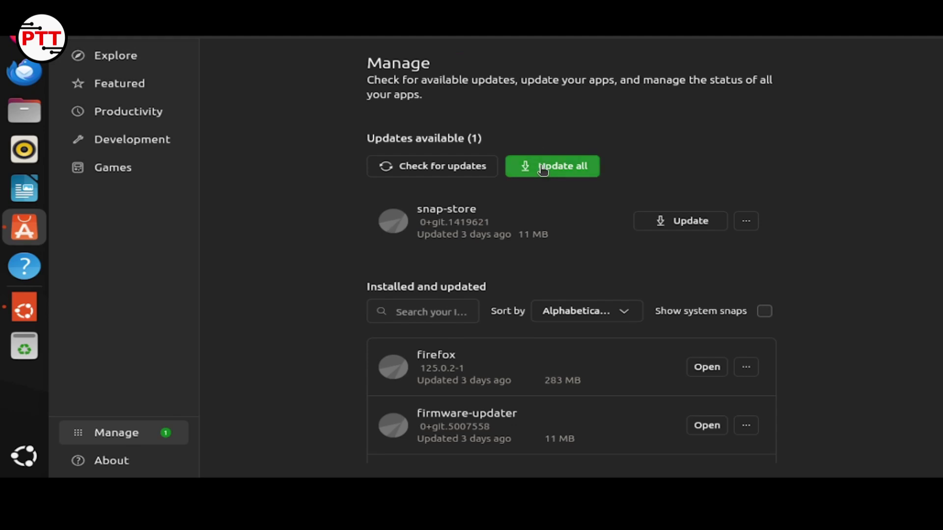
{"action": "left_click", "coordinate": [569, 170]}
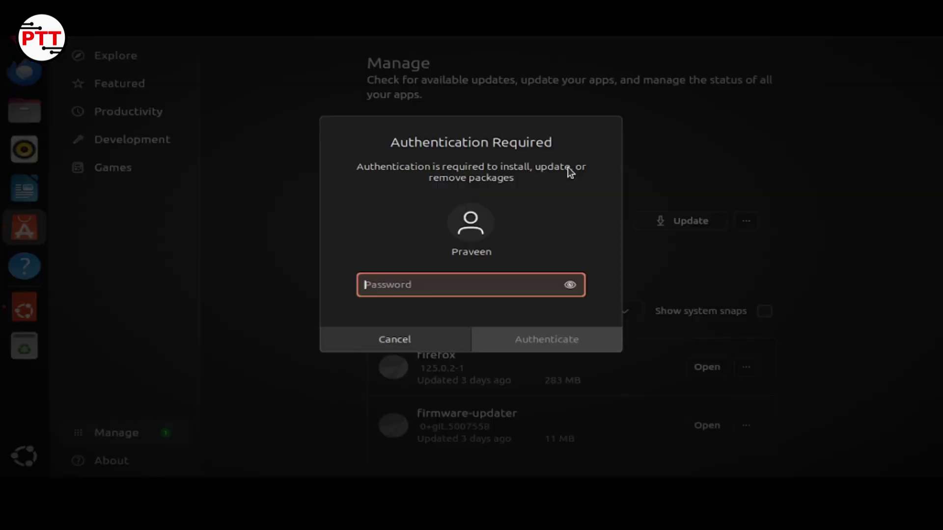
{"action": "type", "text": "•••••••"}
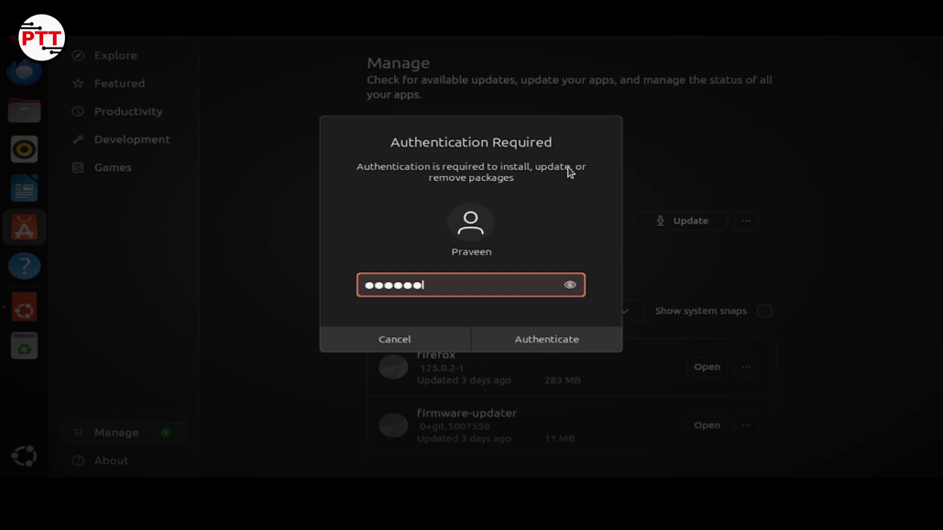
{"action": "key", "text": "Return"}
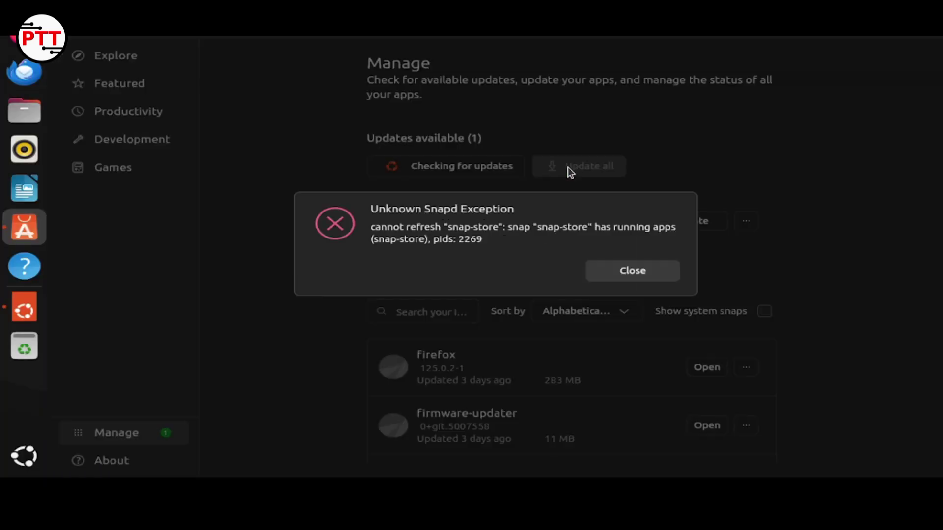
{"action": "left_click", "coordinate": [616, 280]}
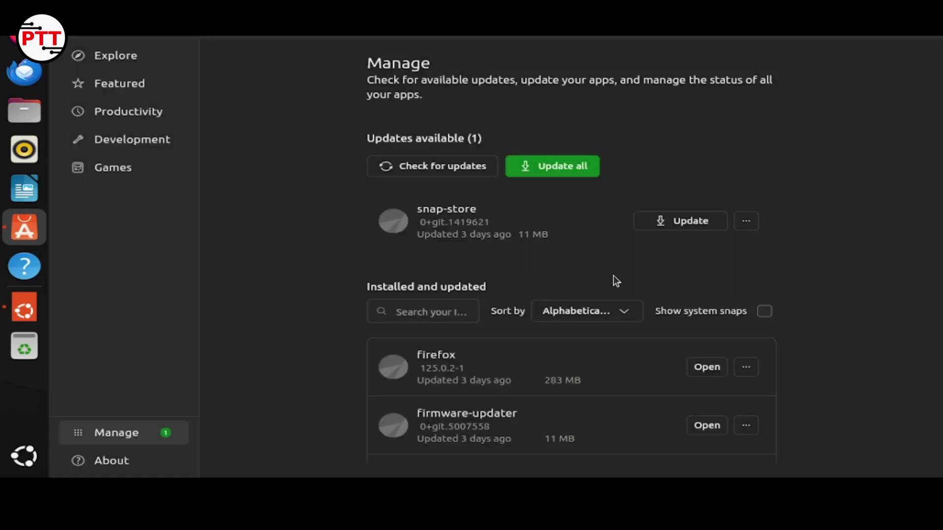
Try to update snap-store on its own, and close both App Center and the welcome setup.
{"action": "left_click", "coordinate": [662, 222]}
{"action": "key", "text": "alt+F4"}
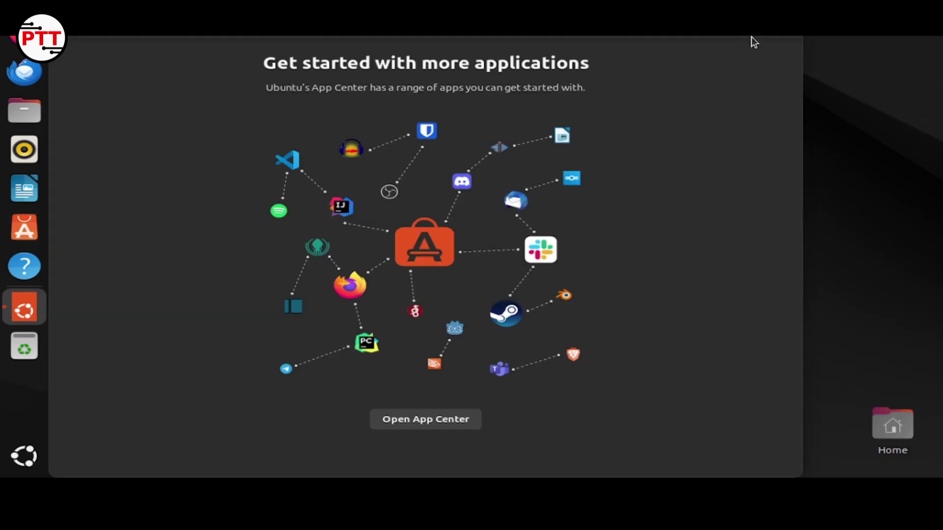
{"action": "key", "text": "alt+F4"}
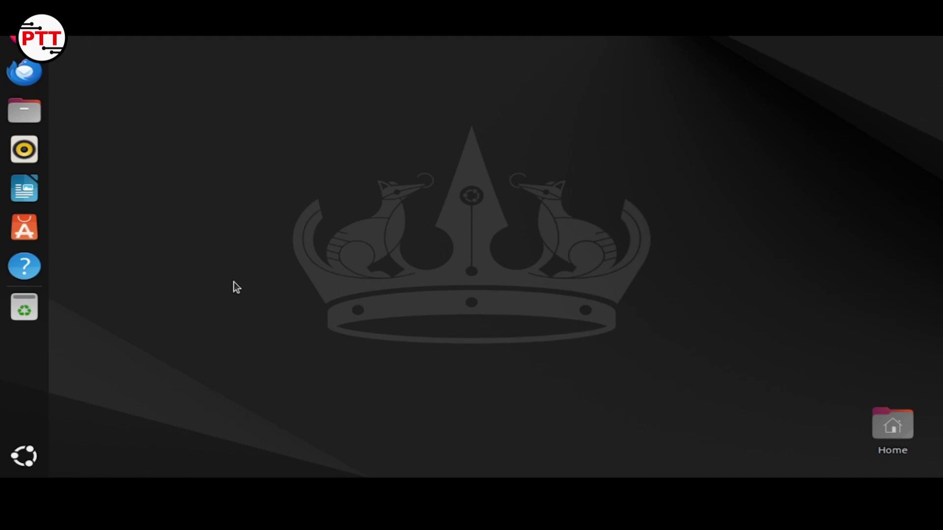
Open a terminal and run sudo apt update, entering the account password for sudo.
{"action": "key", "text": "ctrl+alt+t"}
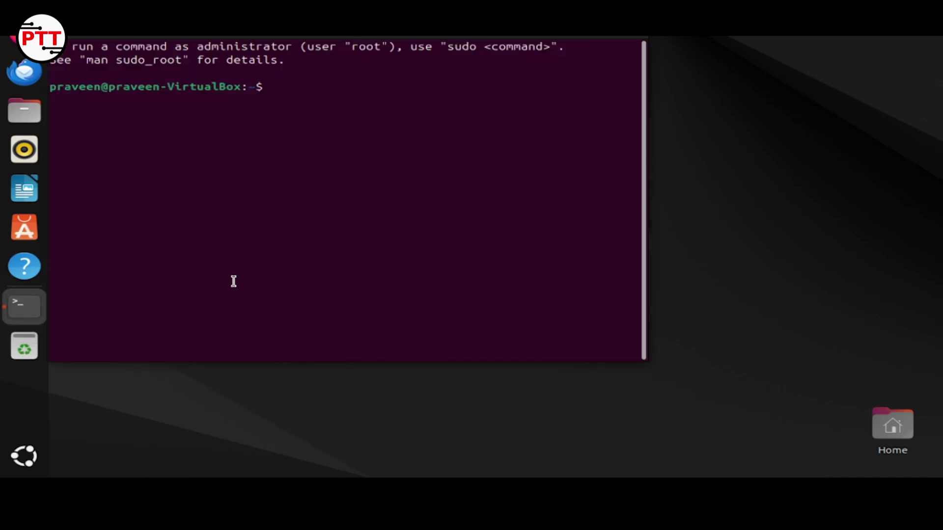
{"action": "type", "text": "sudo apt update"}
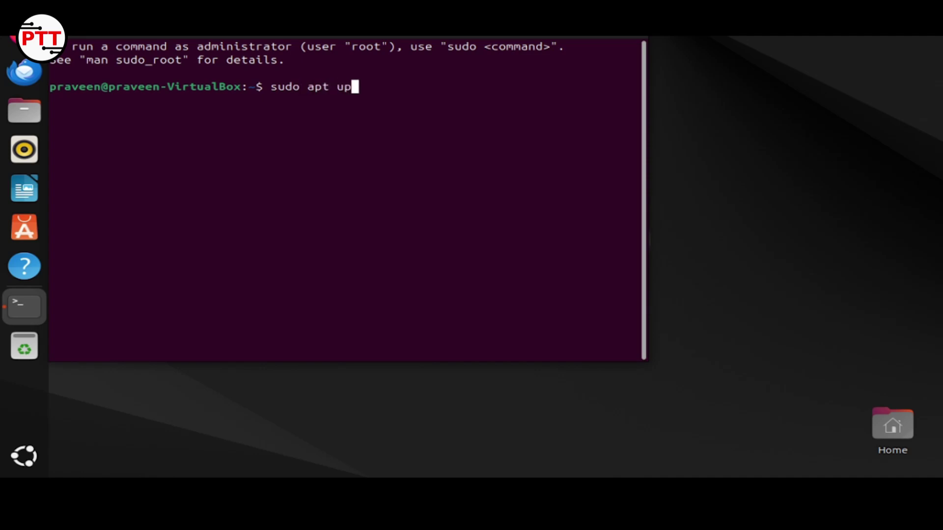
{"action": "key", "text": "Return"}
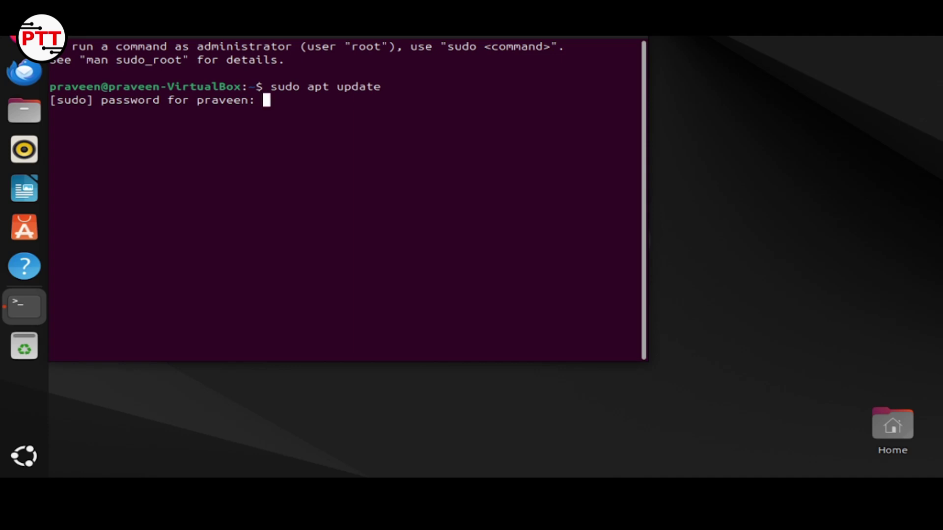
{"action": "key", "text": "Return"}
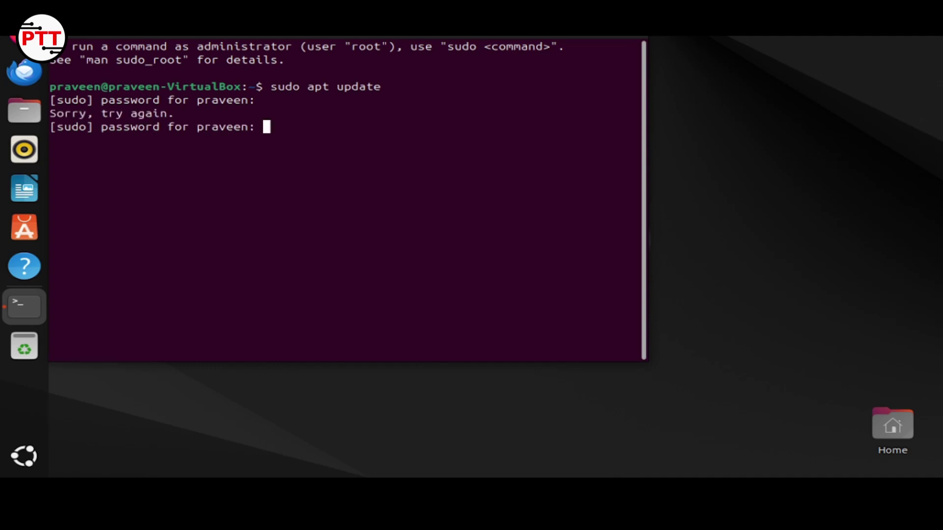
{"action": "key", "text": "Return"}
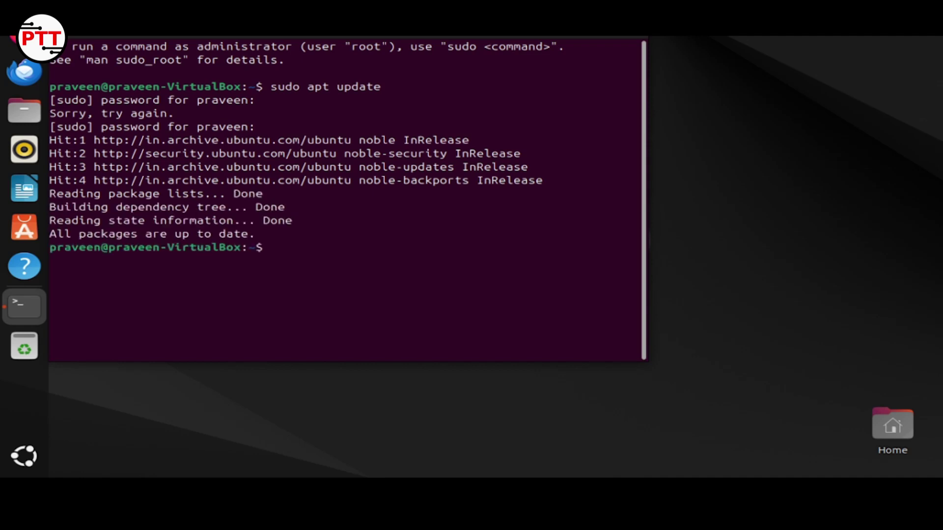
Upgrade the installed packages with sudo apt upgrade.
{"action": "type", "text": "sudo"}
{"action": "type", "text": "apt upgrade"}
{"action": "key", "text": "Return"}
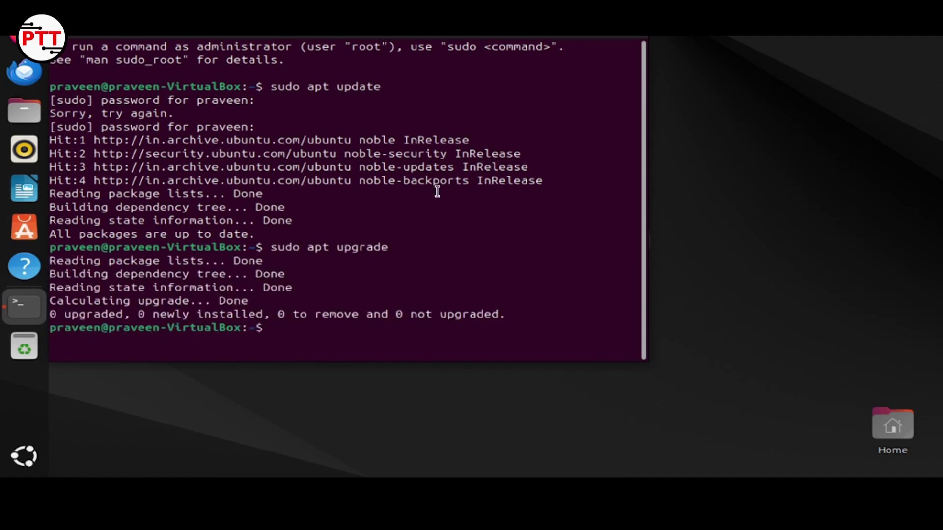
Clear the terminal output and end the session with the exit command.
{"action": "type", "text": "clear"}
{"action": "key", "text": "Return"}
{"action": "type", "text": "exit"}
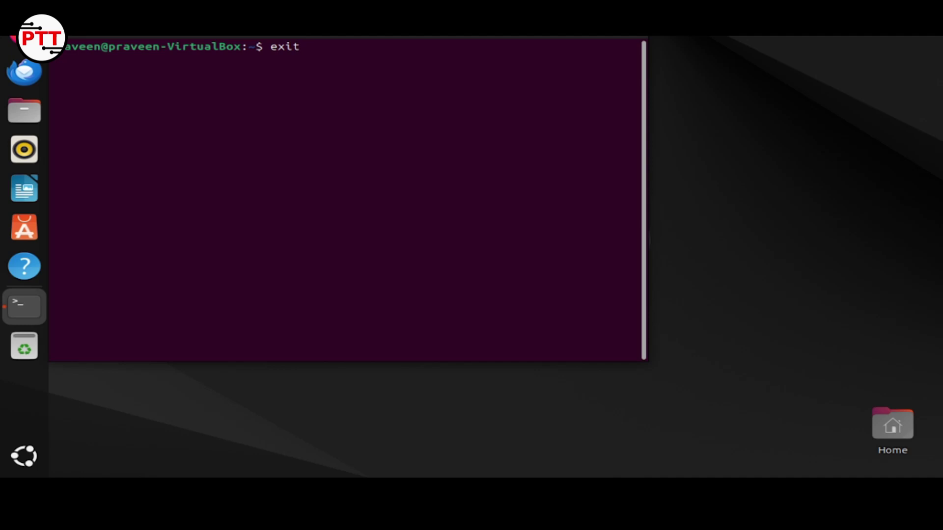
{"action": "key", "text": "Return"}
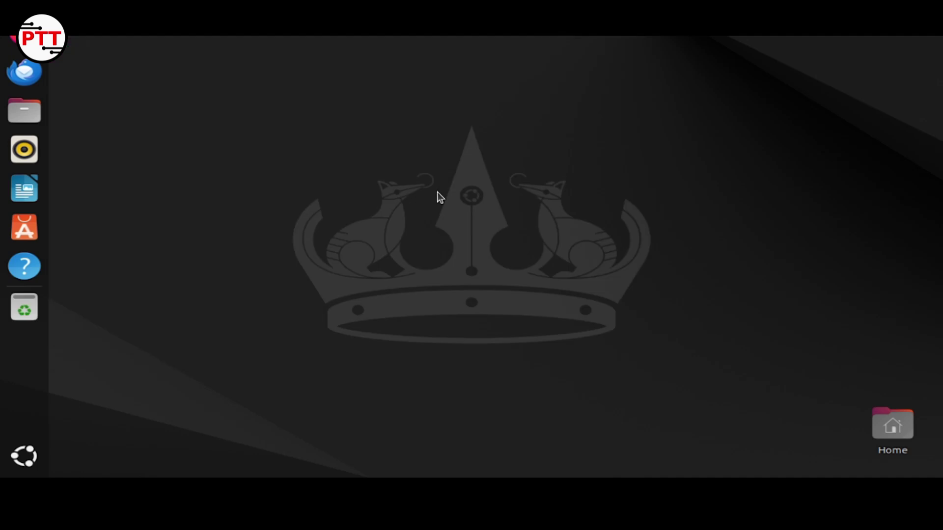
Open App Center, look through the apps in the Productivity category, and close it again.
{"action": "left_click", "coordinate": [9, 221]}
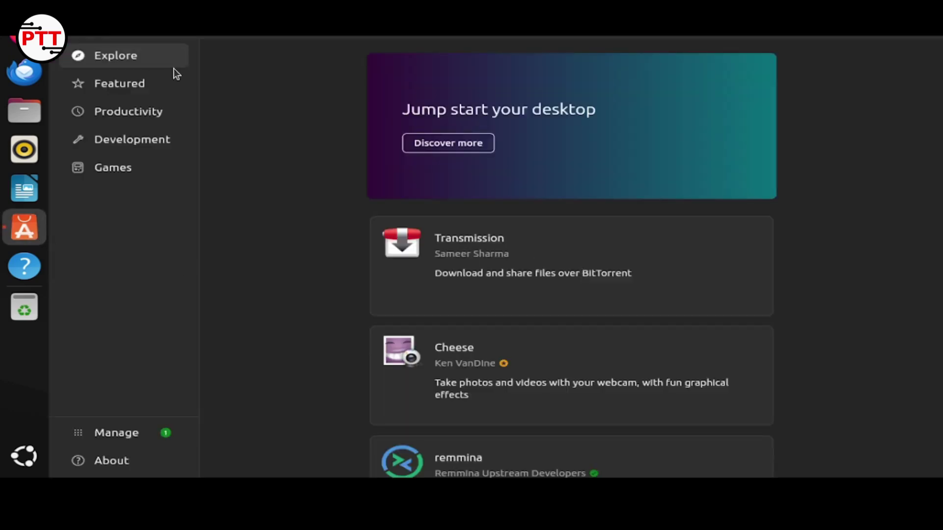
{"action": "left_click", "coordinate": [147, 84]}
{"action": "left_click", "coordinate": [141, 119]}
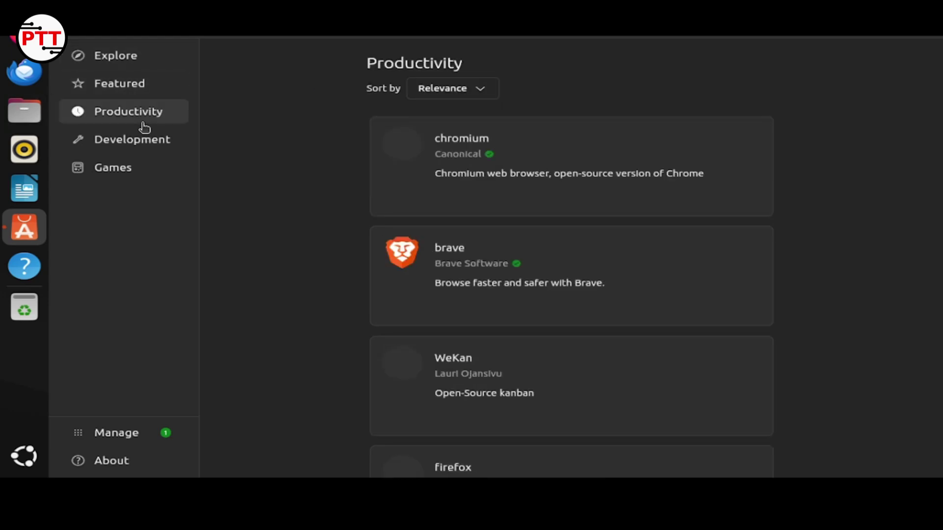
{"action": "scroll", "coordinate": [540, 206], "scroll_direction": "down", "scroll_amount": 5}
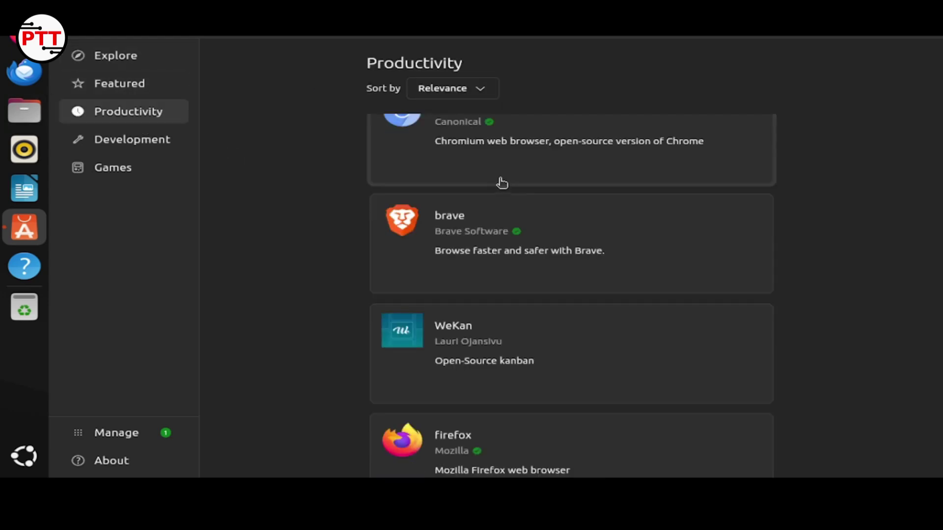
{"action": "scroll", "coordinate": [457, 314], "scroll_direction": "down", "scroll_amount": 3}
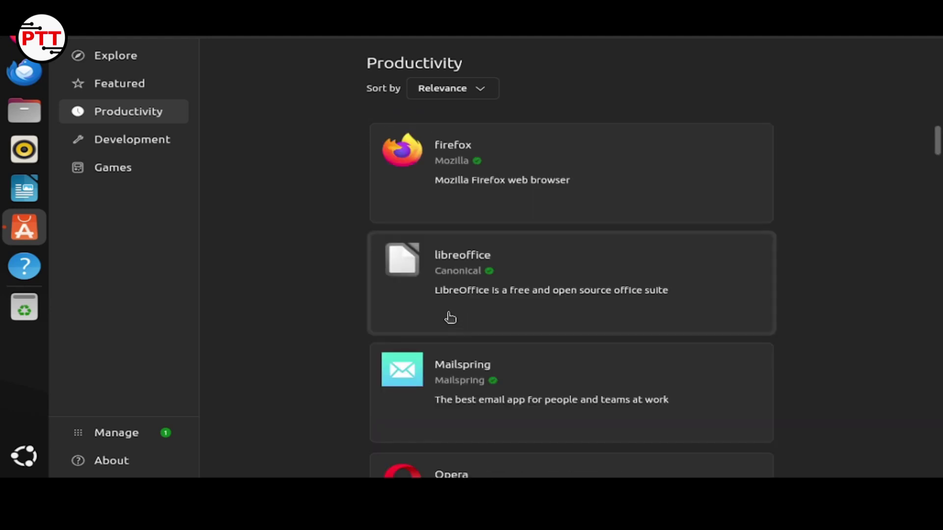
{"action": "left_click", "coordinate": [928, 30]}
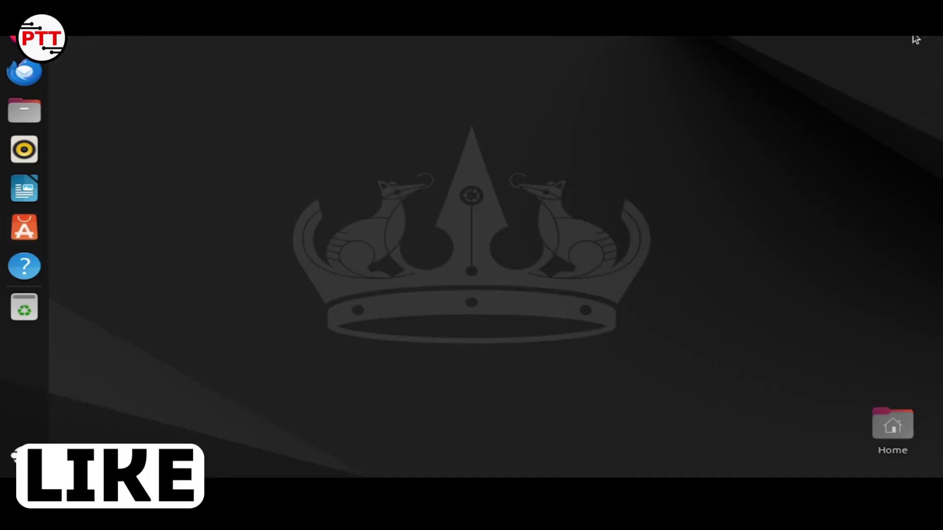
Show all installed applications and open the Utilities folder to view its tools.
{"action": "left_click", "coordinate": [24, 456]}
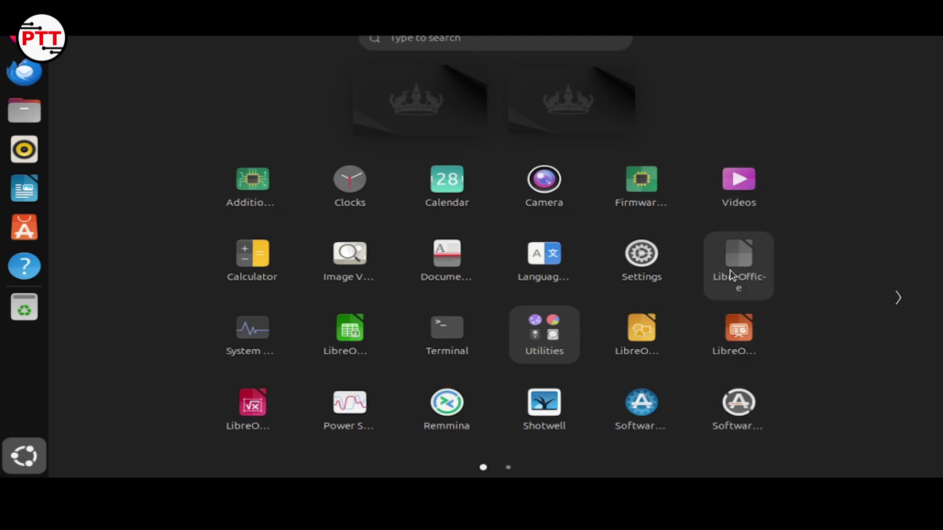
{"action": "left_click", "coordinate": [534, 334]}
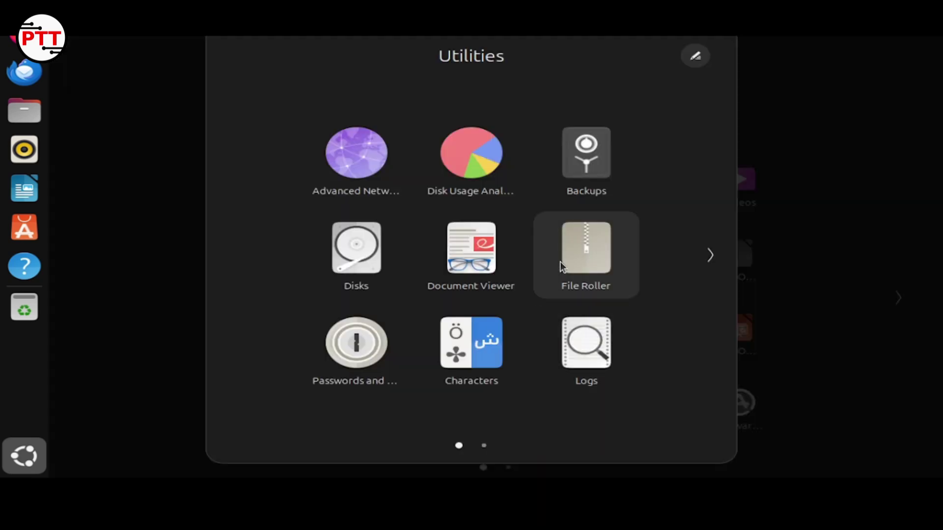
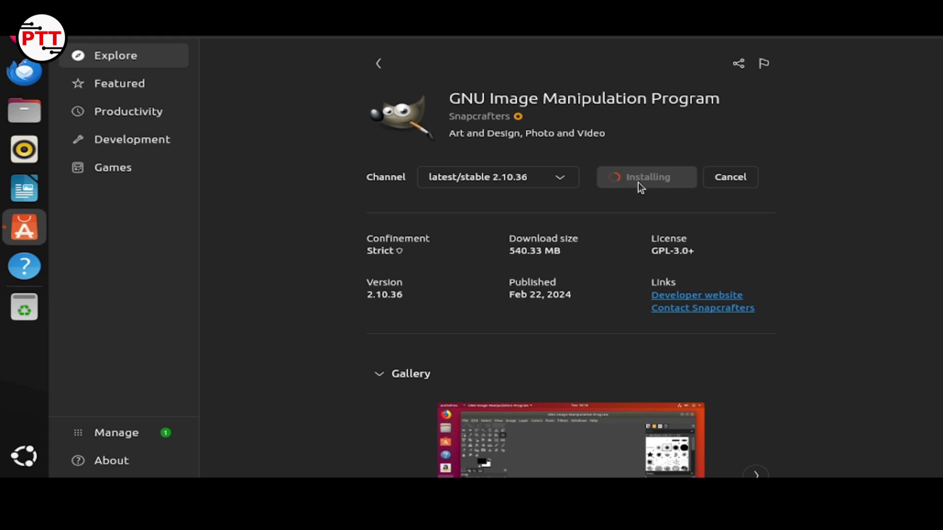
Examine the gallery and description on the GNU Image Manipulation Program page in App Center.
{"action": "scroll", "coordinate": [638, 181], "scroll_direction": "down", "scroll_amount": 5}
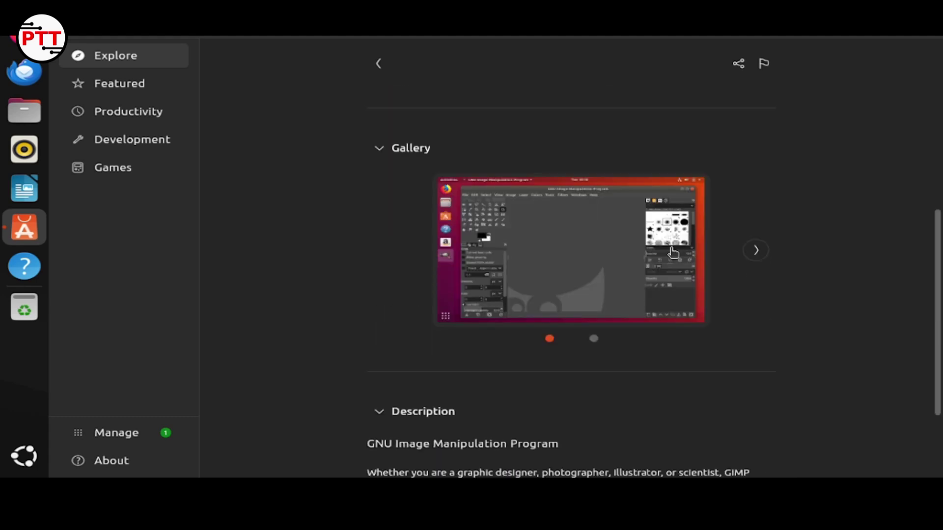
View the next gallery picture and start installing GNU Image Manipulation Program from the latest/stable 2.10.36 channel.
{"action": "left_click", "coordinate": [759, 256]}
{"action": "scroll", "coordinate": [785, 246], "scroll_direction": "up", "scroll_amount": 5}
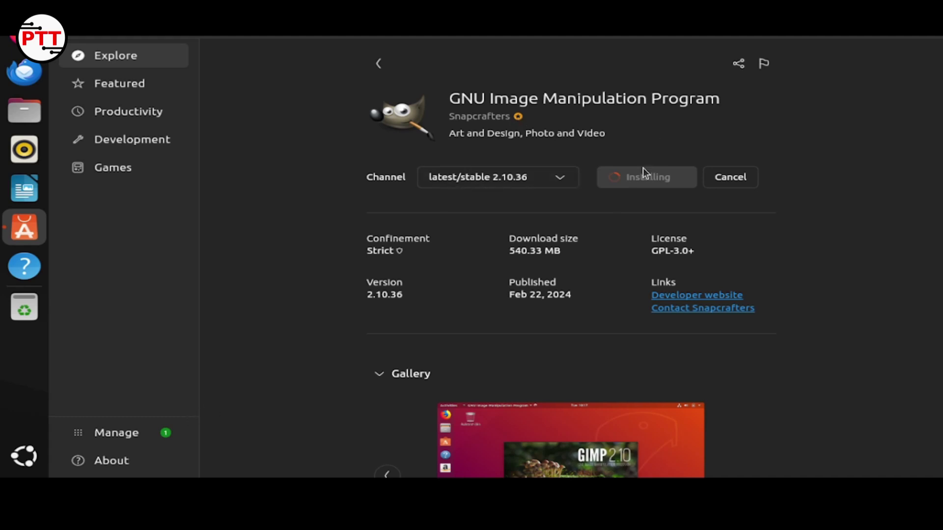
Look over the Manage page and the Featured, Explore, Productivity and Development sections of App Center.
{"action": "left_click", "coordinate": [139, 438]}
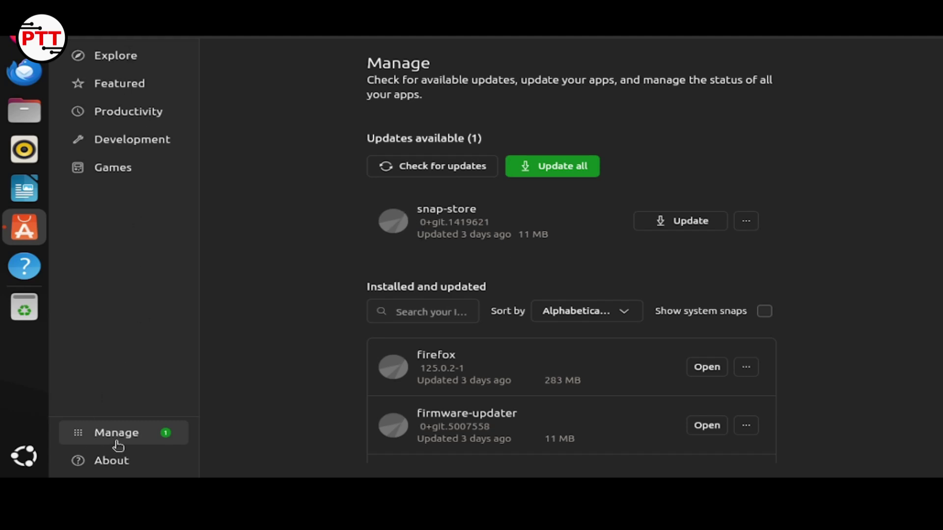
{"action": "left_click", "coordinate": [113, 90]}
{"action": "left_click", "coordinate": [113, 64]}
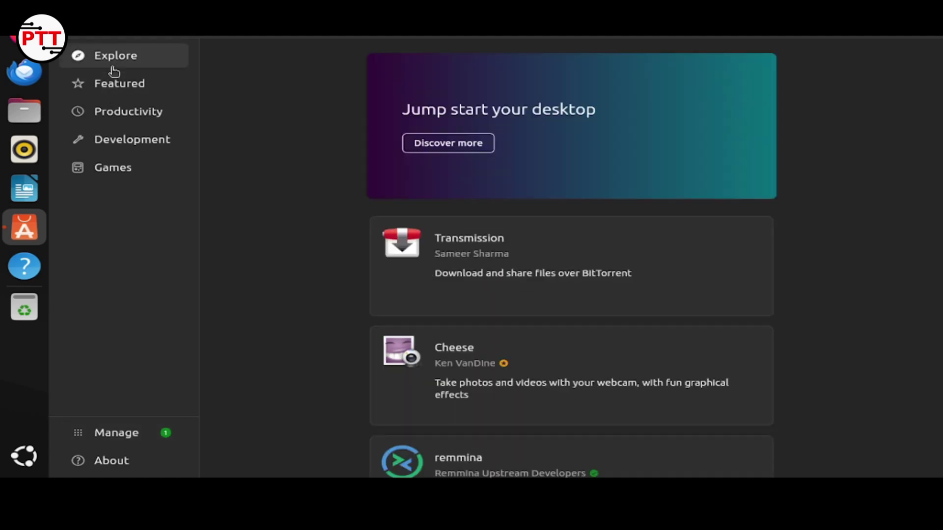
{"action": "left_click", "coordinate": [119, 109]}
{"action": "left_click", "coordinate": [128, 146]}
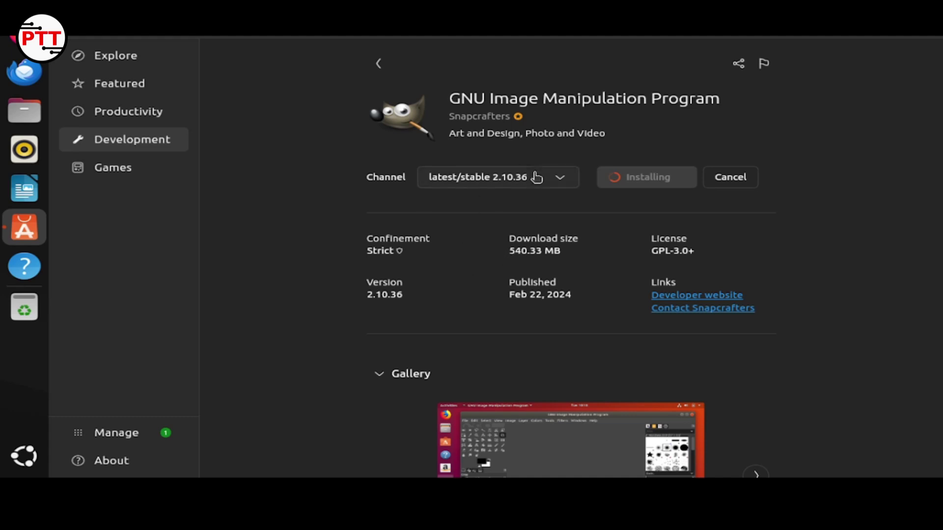
Review the GNU Image Manipulation Program page down to its description while the app installs.
{"action": "scroll", "coordinate": [533, 179], "scroll_direction": "down", "scroll_amount": 5}
{"action": "scroll", "coordinate": [529, 183], "scroll_direction": "down", "scroll_amount": 5}
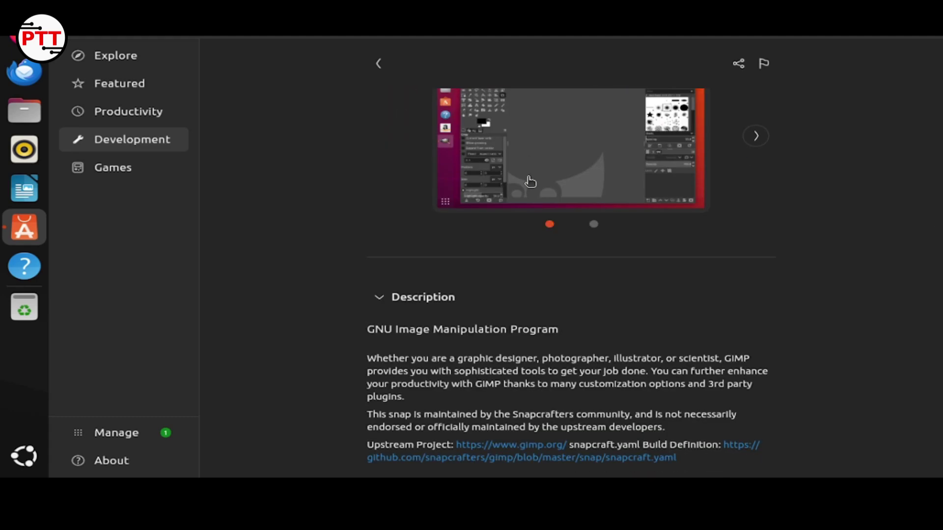
{"action": "scroll", "coordinate": [530, 182], "scroll_direction": "up", "scroll_amount": 10}
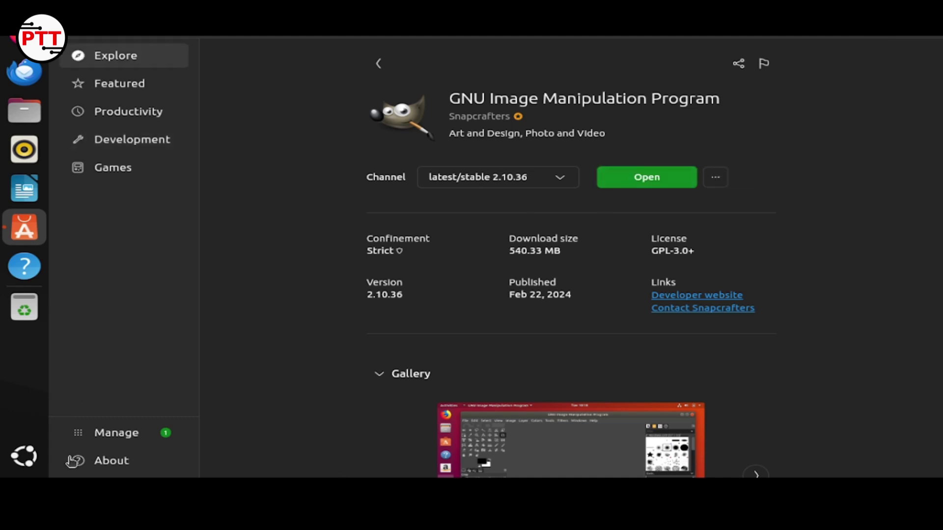
Launch GNU Image Manipulation Program from the installed applications and dismiss the desktop file search.
{"action": "left_click", "coordinate": [24, 456]}
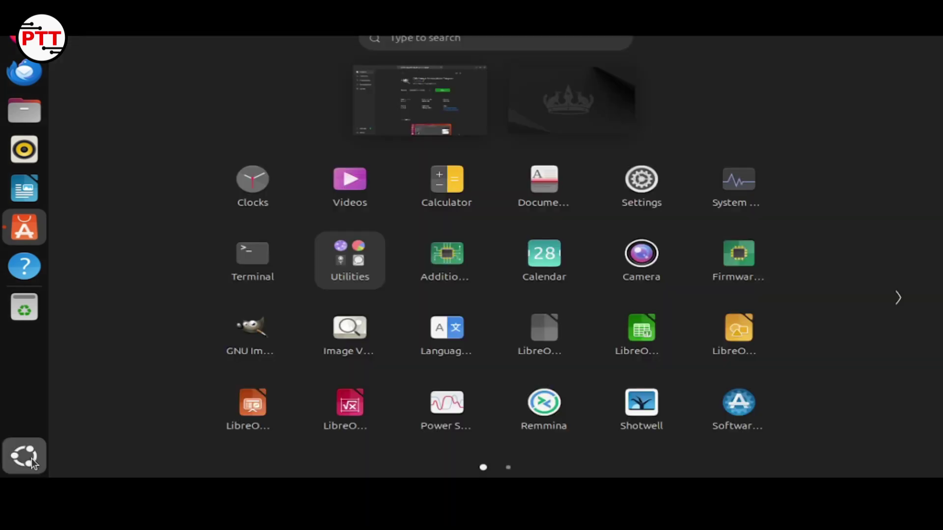
{"action": "left_click", "coordinate": [242, 320]}
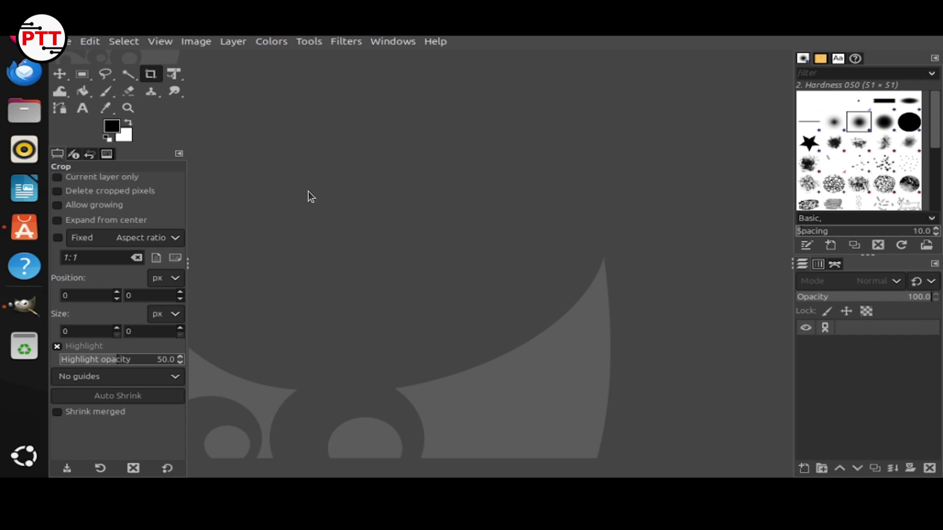
{"action": "type", "text": "n"}
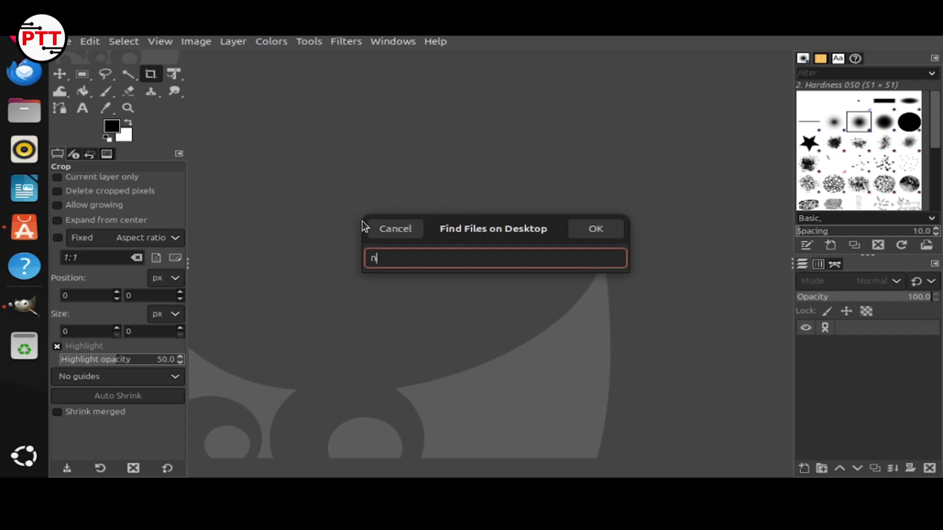
{"action": "left_click", "coordinate": [395, 229]}
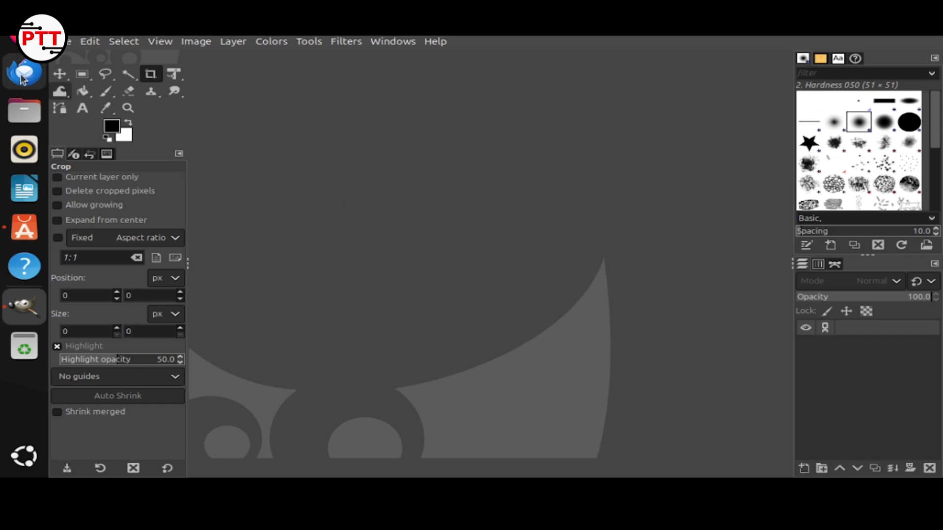
Create a new blank image of 1920 by 1080 pixels.
{"action": "left_click", "coordinate": [63, 41]}
{"action": "left_click", "coordinate": [84, 61]}
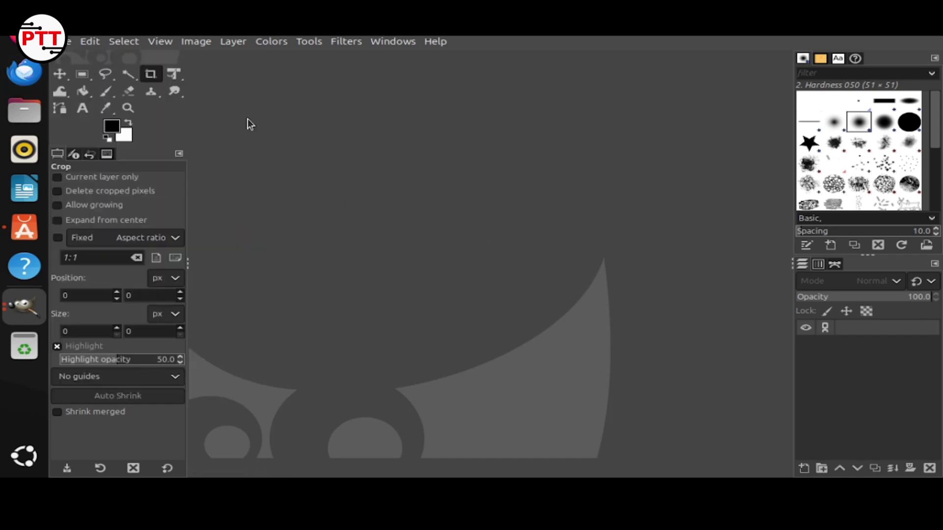
{"action": "left_click", "coordinate": [305, 185]}
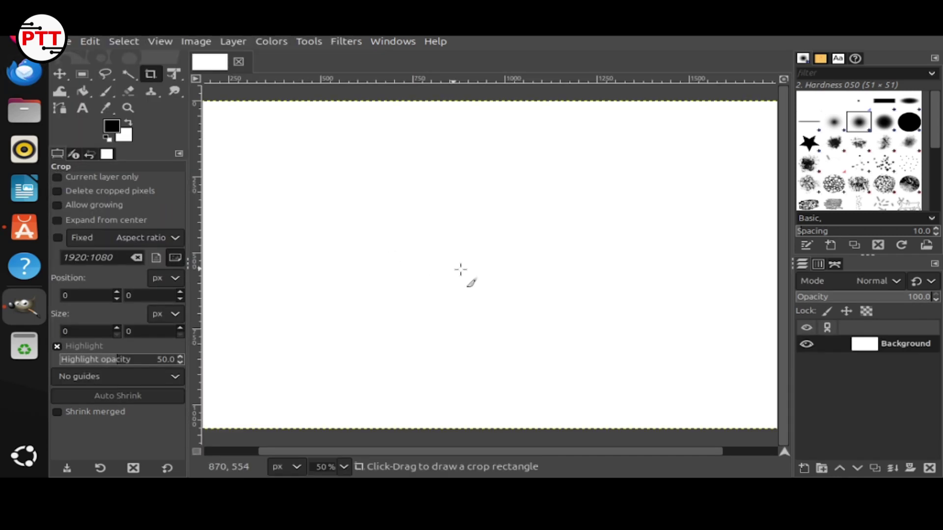
{"action": "scroll", "coordinate": [521, 285], "scroll_direction": "down", "scroll_amount": 2}
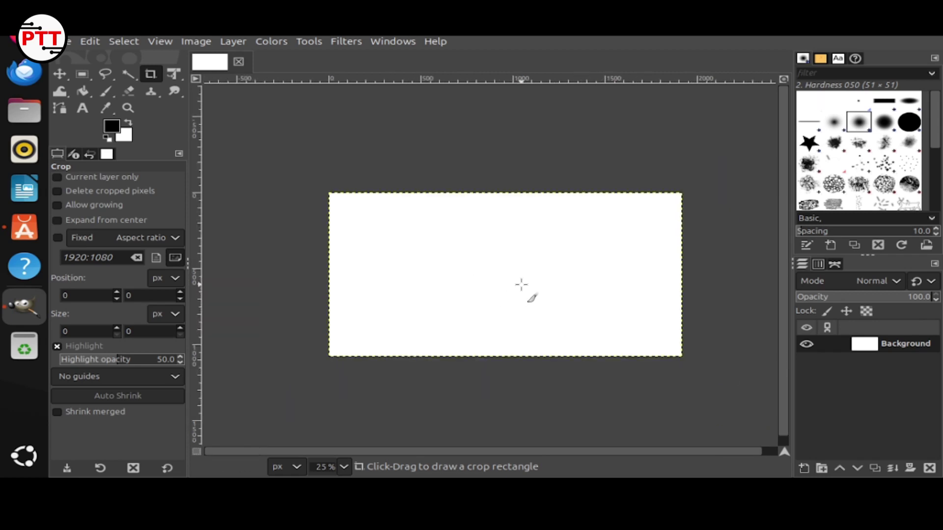
{"action": "scroll", "coordinate": [521, 284], "scroll_direction": "up", "scroll_amount": 1}
{"action": "scroll", "coordinate": [417, 284], "scroll_direction": "right", "scroll_amount": 2}
{"action": "scroll", "coordinate": [544, 278], "scroll_direction": "left", "scroll_amount": 3}
{"action": "left_click_drag", "start_coordinate": [543, 278], "coordinate": [509, 277]}
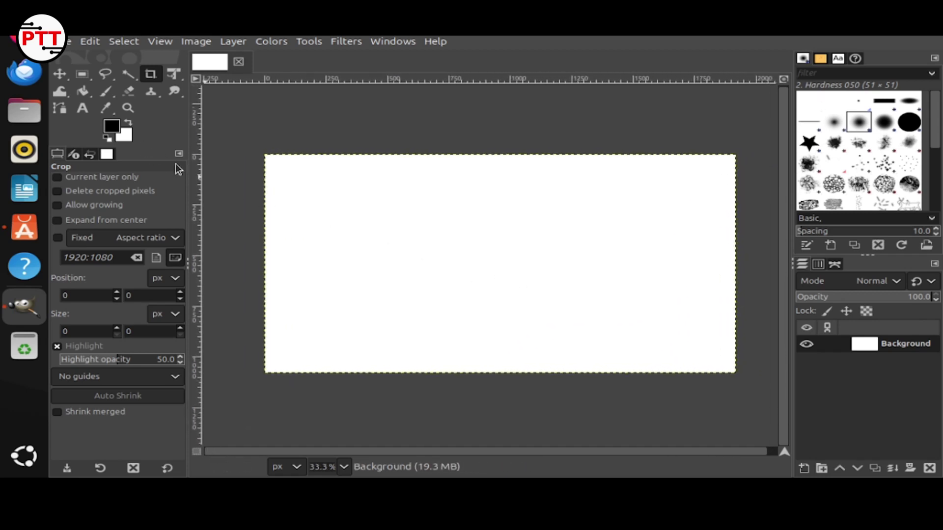
Look over the available filter categories and quit GNU Image Manipulation Program.
{"action": "left_click", "coordinate": [346, 41]}
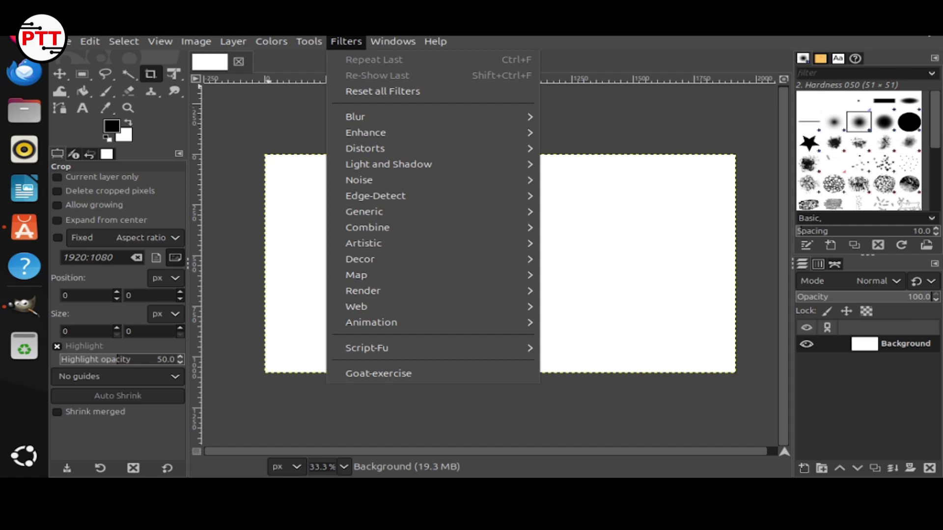
{"action": "left_click", "coordinate": [232, 370]}
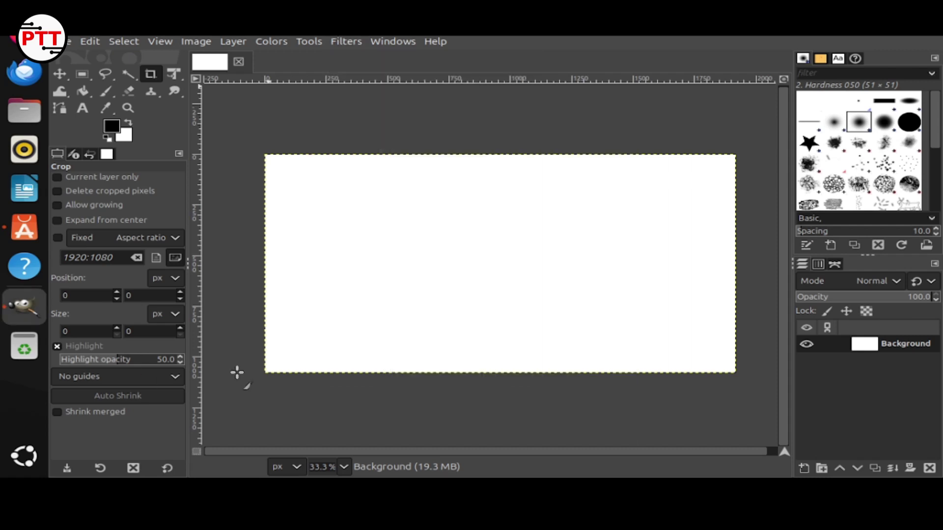
{"action": "right_click", "coordinate": [22, 312]}
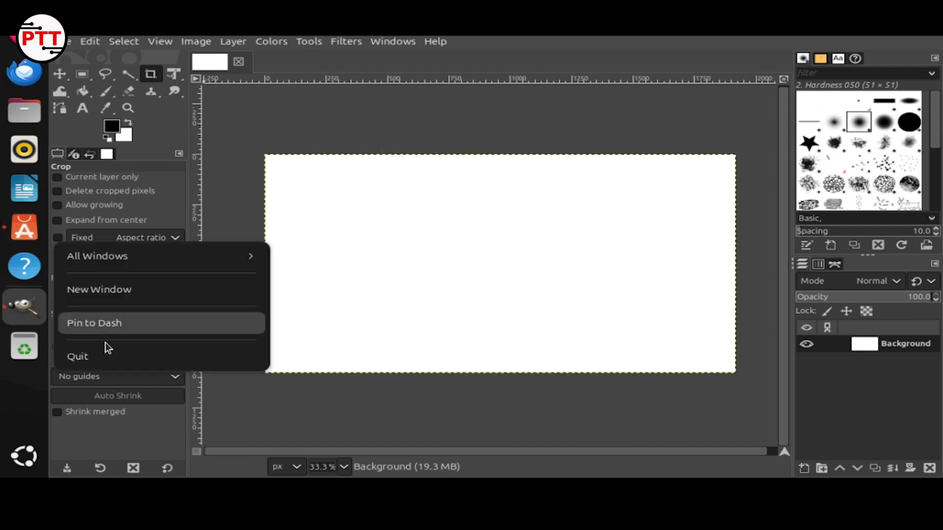
{"action": "left_click", "coordinate": [113, 360]}
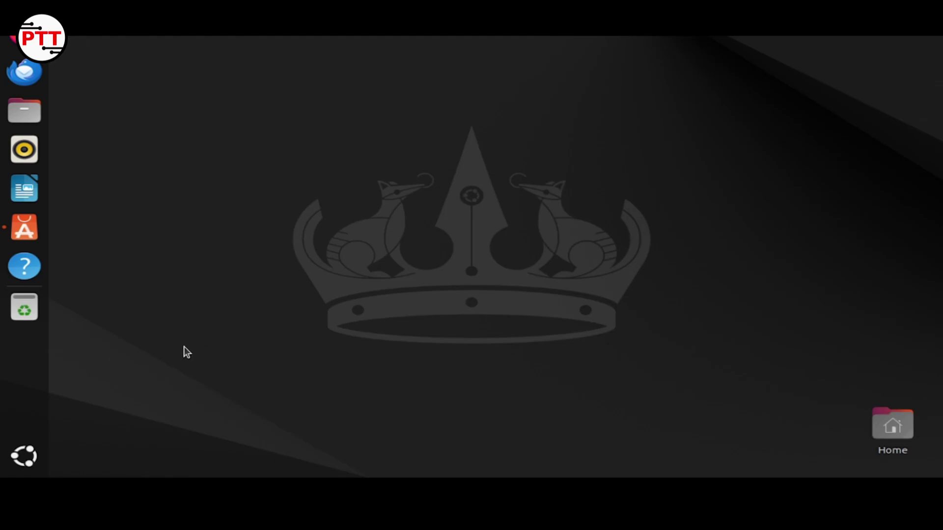
Open LibreOffice Writer and apply the Tabbed user interface variant to all LibreOffice apps, dismissing the startup notices.
{"action": "left_click", "coordinate": [30, 192]}
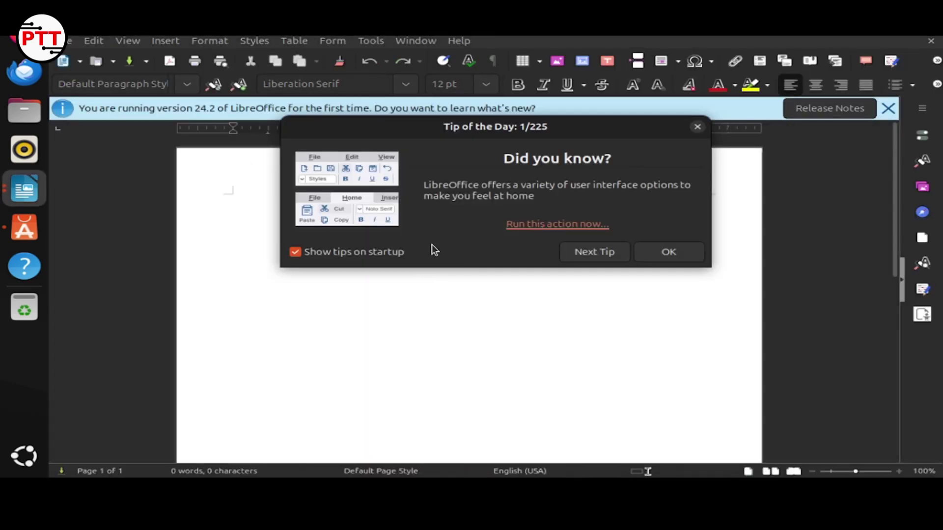
{"action": "left_click", "coordinate": [549, 224]}
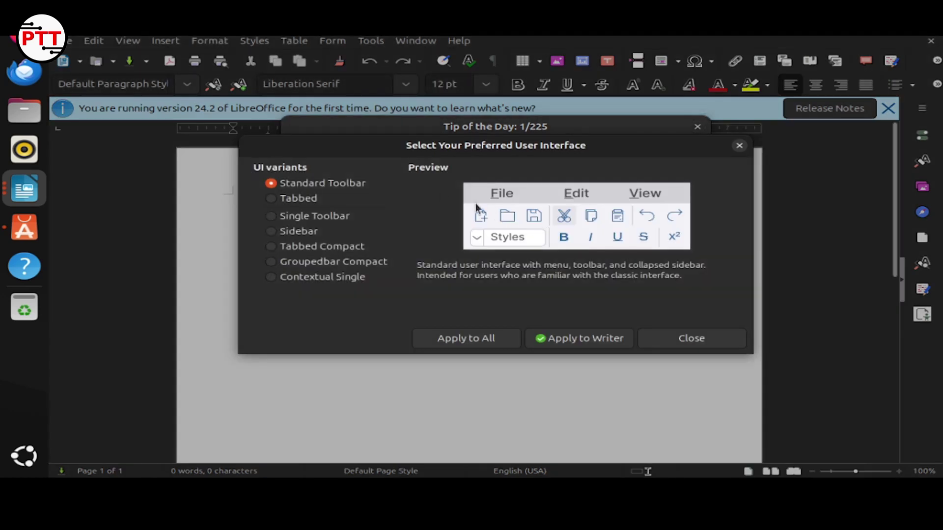
{"action": "left_click", "coordinate": [314, 217]}
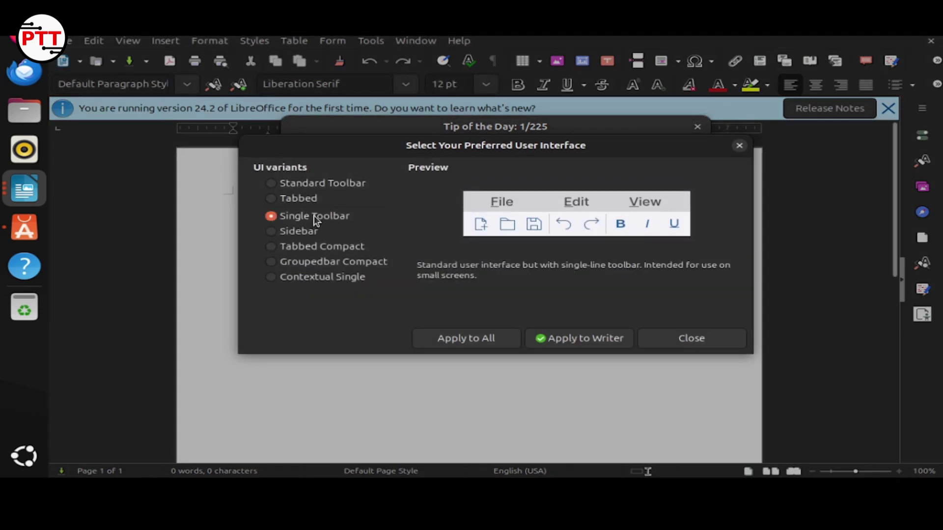
{"action": "left_click", "coordinate": [295, 231]}
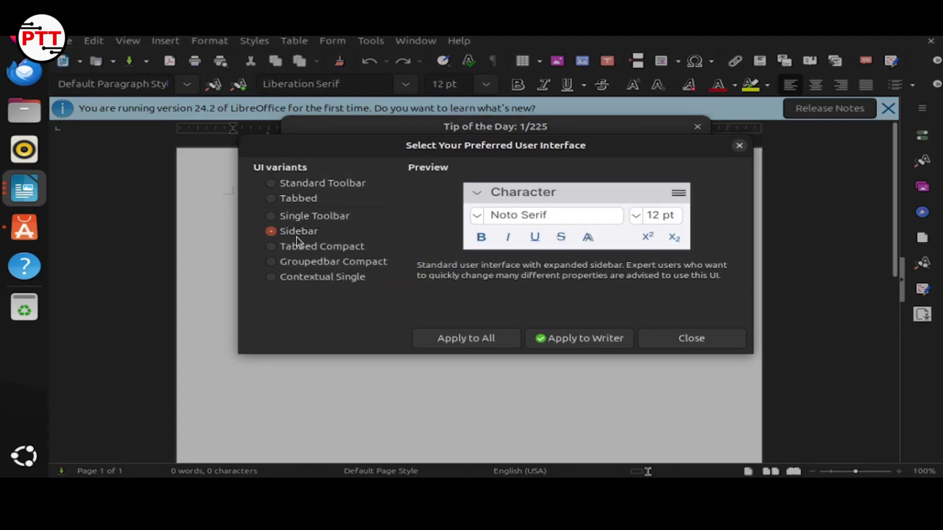
{"action": "left_click", "coordinate": [287, 199]}
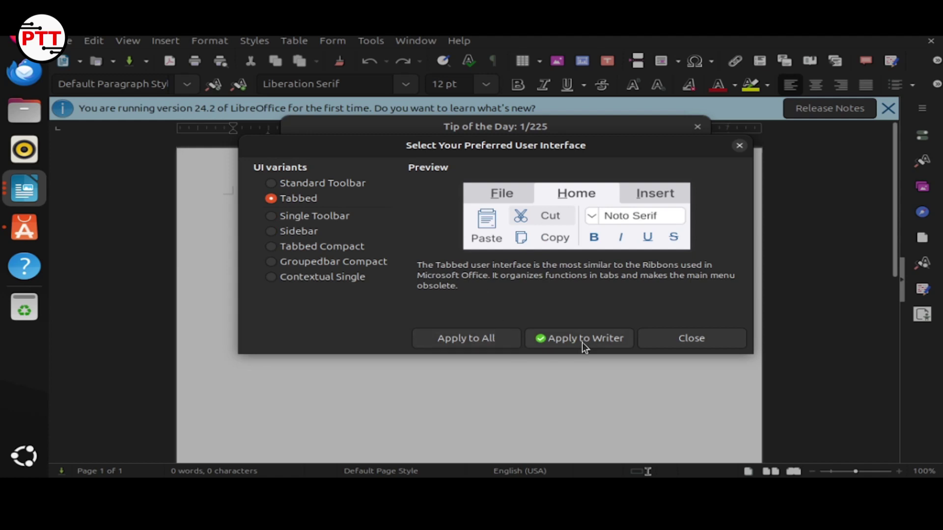
{"action": "left_click", "coordinate": [482, 341]}
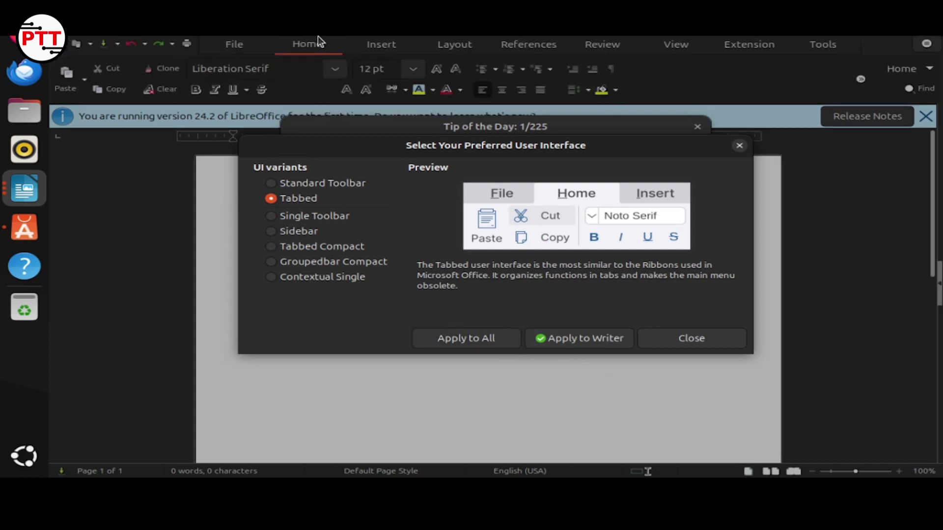
{"action": "left_click", "coordinate": [705, 342]}
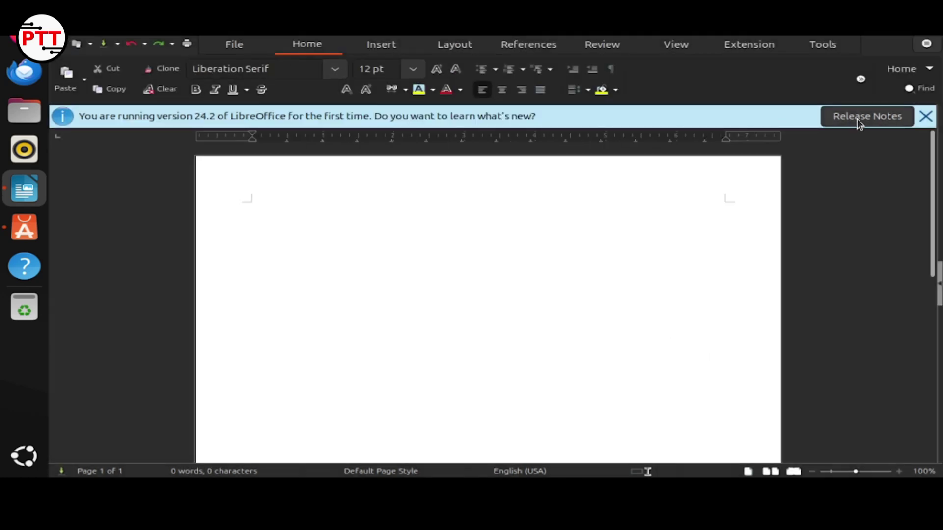
{"action": "left_click", "coordinate": [926, 116]}
Look through Writer's File, Home, Layout, Review, Extension and Tools command groups in the tabbed interface.
{"action": "left_click", "coordinate": [237, 44]}
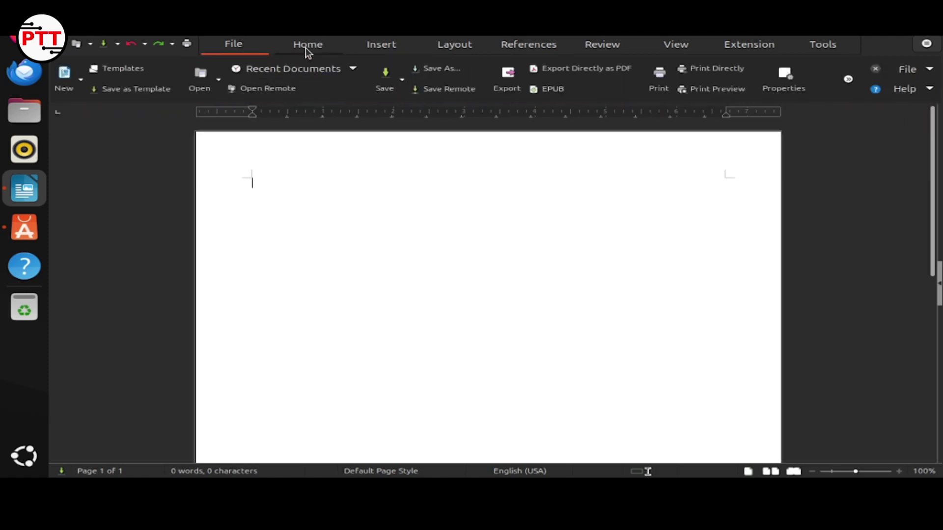
{"action": "left_click", "coordinate": [305, 49]}
{"action": "left_click", "coordinate": [443, 47]}
{"action": "left_click", "coordinate": [592, 49]}
{"action": "left_click", "coordinate": [741, 48]}
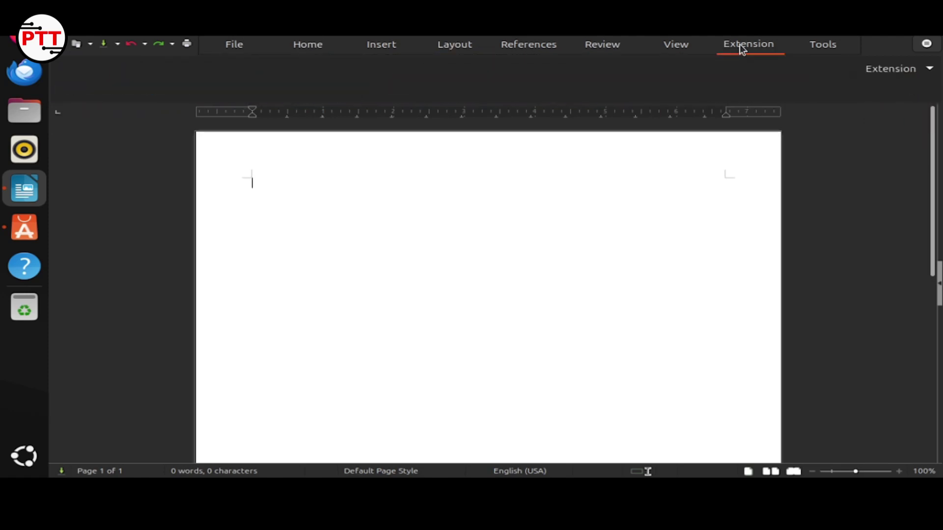
{"action": "left_click", "coordinate": [830, 44]}
{"action": "left_click", "coordinate": [240, 44]}
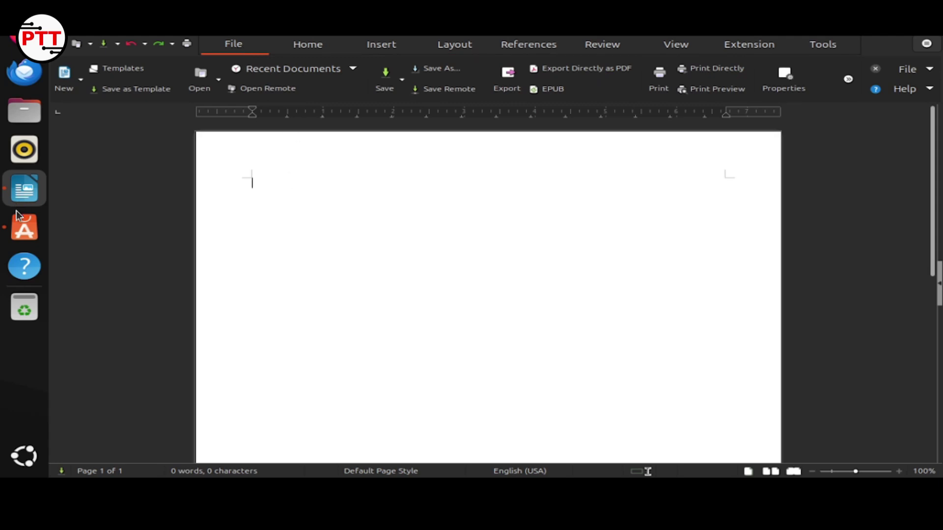
Switch to App Center, search for "sho" and open the page of the shotcut snap package.
{"action": "left_click", "coordinate": [23, 225]}
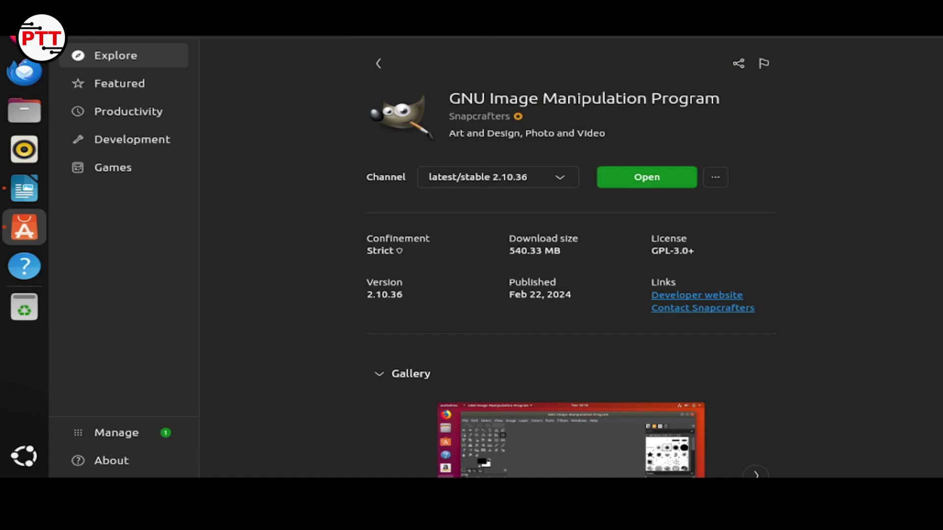
{"action": "type", "text": "sho"}
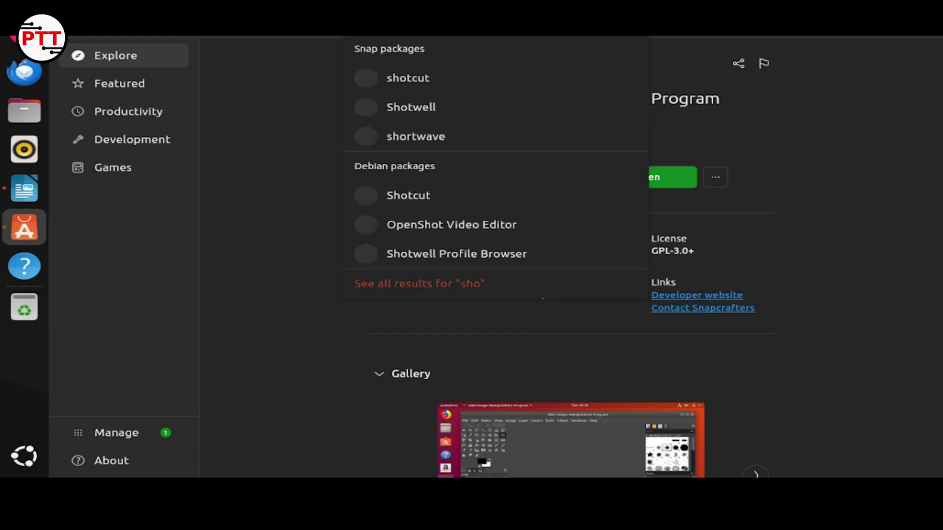
{"action": "left_click", "coordinate": [463, 77]}
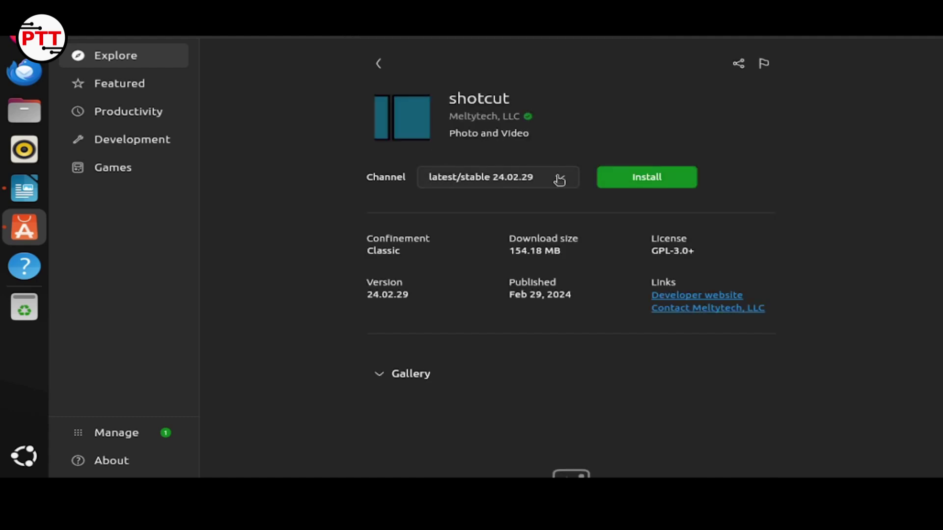
Install shotcut from the latest/stable 24.02.29 channel, authenticating with the account password, and launch it.
{"action": "left_click", "coordinate": [633, 185]}
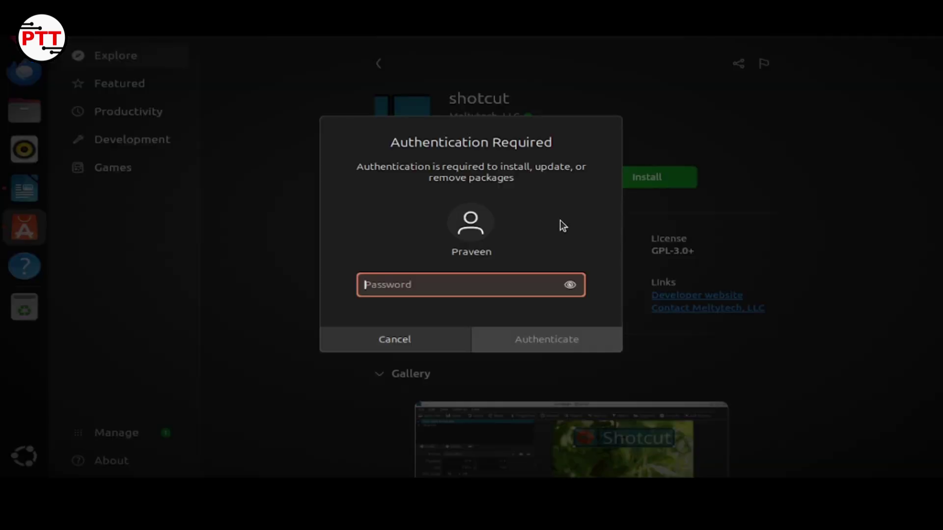
{"action": "type", "text": "•••••••"}
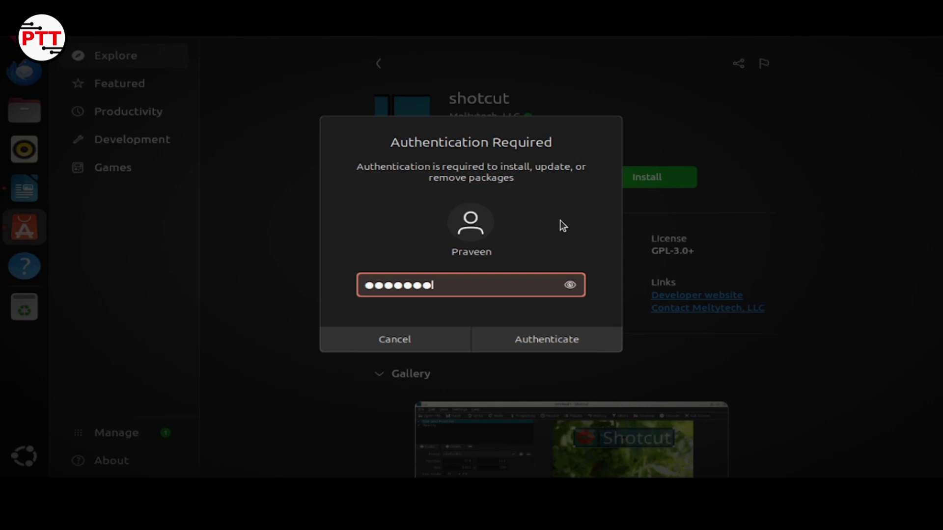
{"action": "key", "text": "Return"}
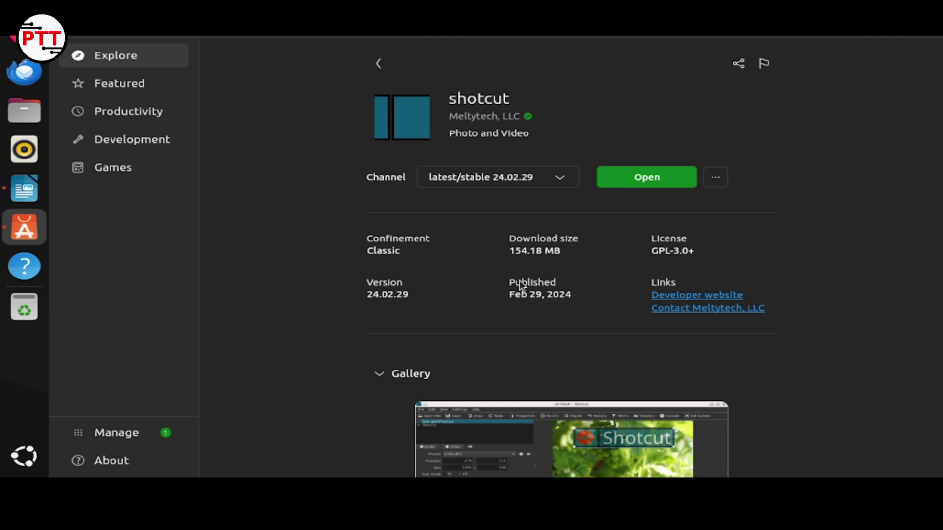
{"action": "left_click", "coordinate": [656, 178]}
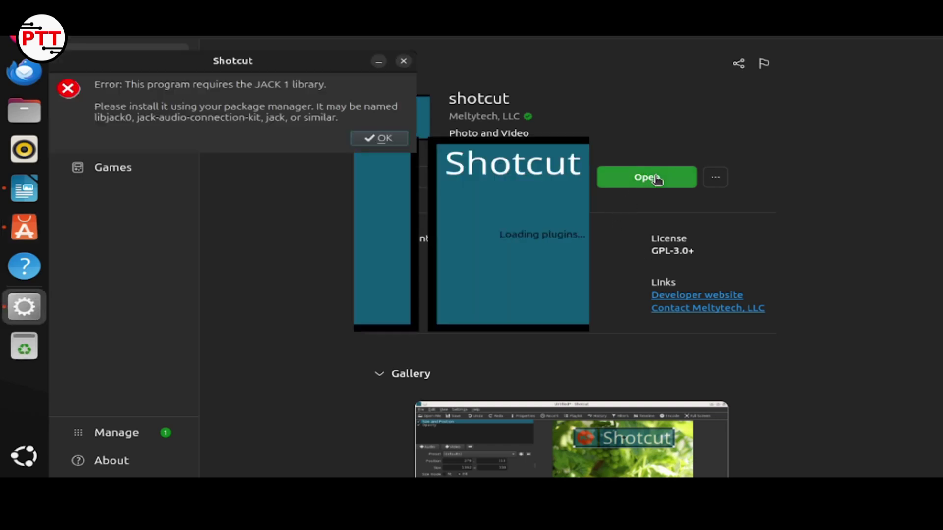
Dismiss the Shotcut error dialog, try launching shotcut again from its package page, and dismiss the error dialog again.
{"action": "left_click", "coordinate": [368, 137]}
{"action": "left_click", "coordinate": [660, 177]}
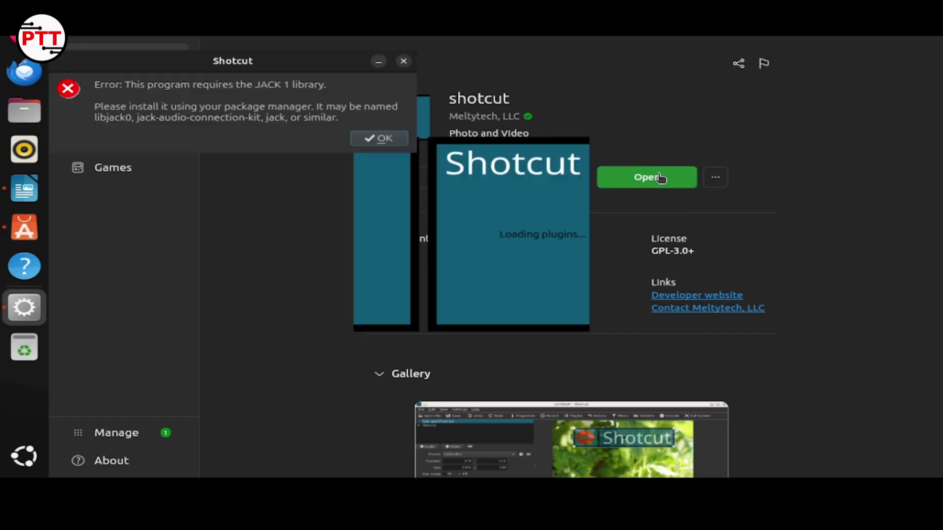
{"action": "left_click", "coordinate": [369, 140]}
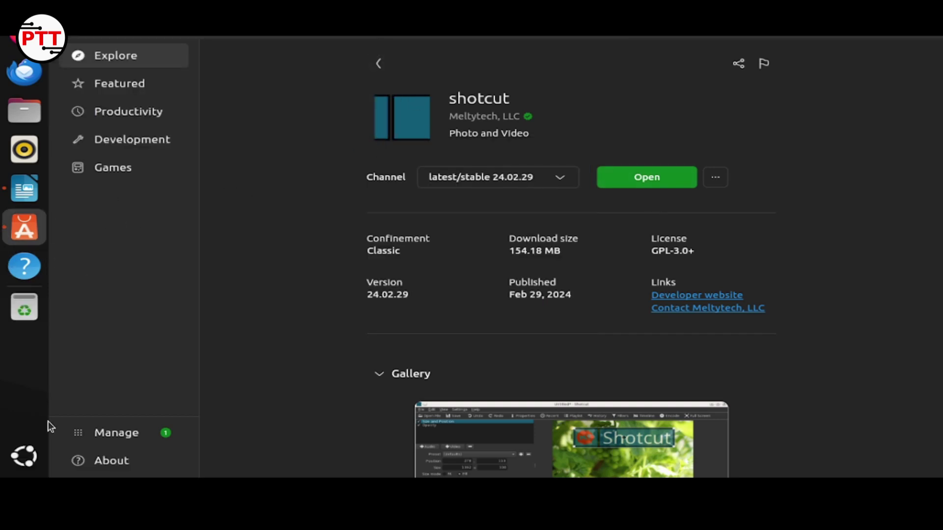
Review the available updates and installed snaps on the Manage page, and return to the Explore page.
{"action": "left_click", "coordinate": [140, 435]}
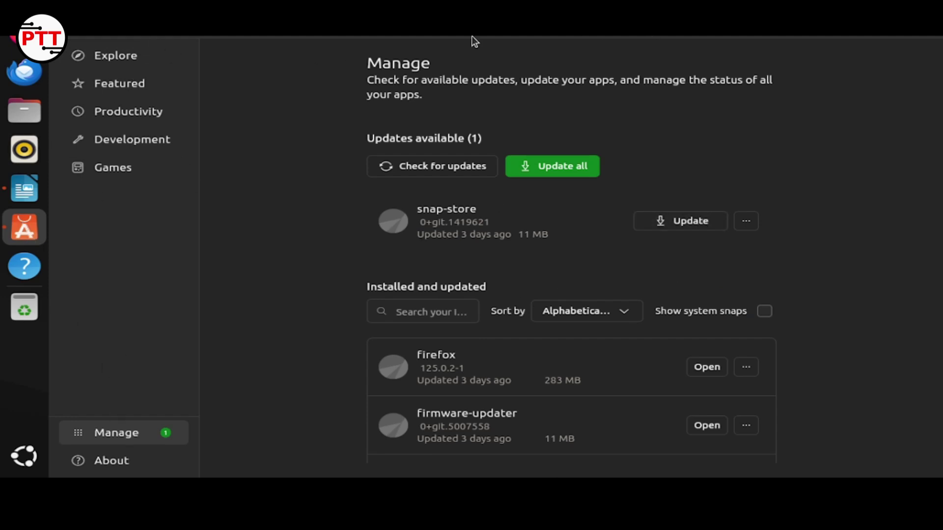
{"action": "left_click", "coordinate": [147, 79]}
{"action": "left_click", "coordinate": [147, 56]}
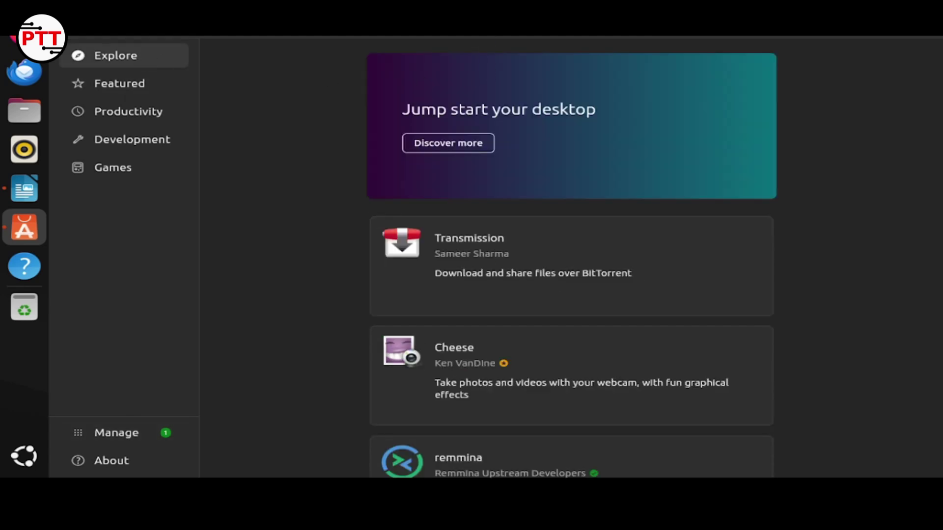
Search App Center for "kdenli" and install the kdenlive snap package from the latest/stable 23.08.4 channel.
{"action": "type", "text": "kden"}
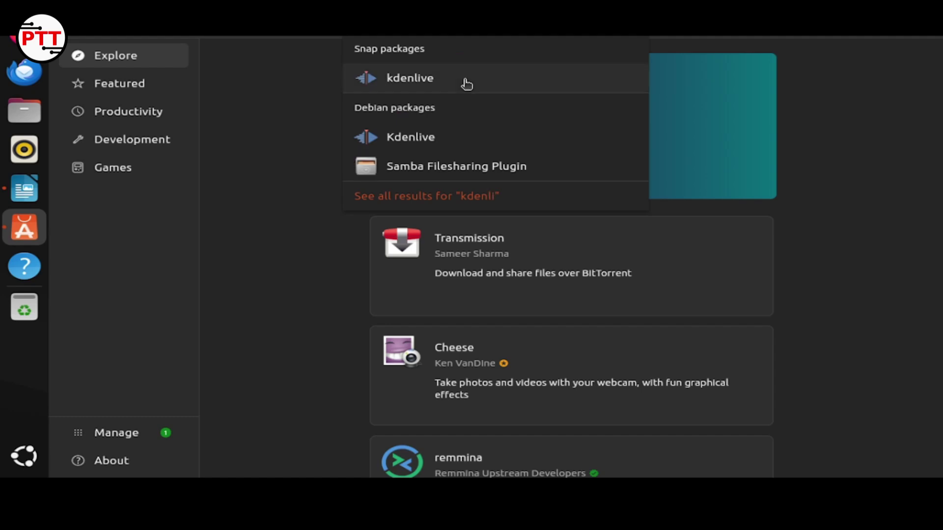
{"action": "left_click", "coordinate": [464, 80]}
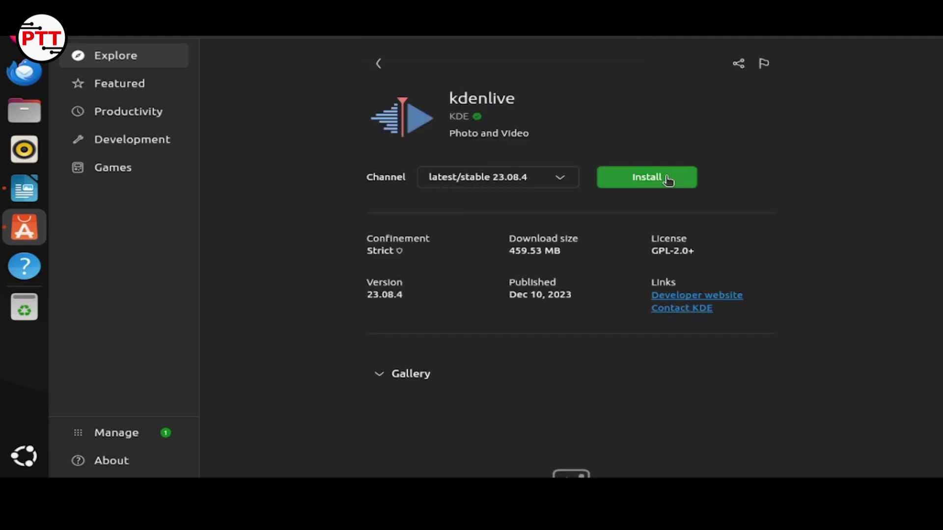
{"action": "left_click", "coordinate": [668, 180]}
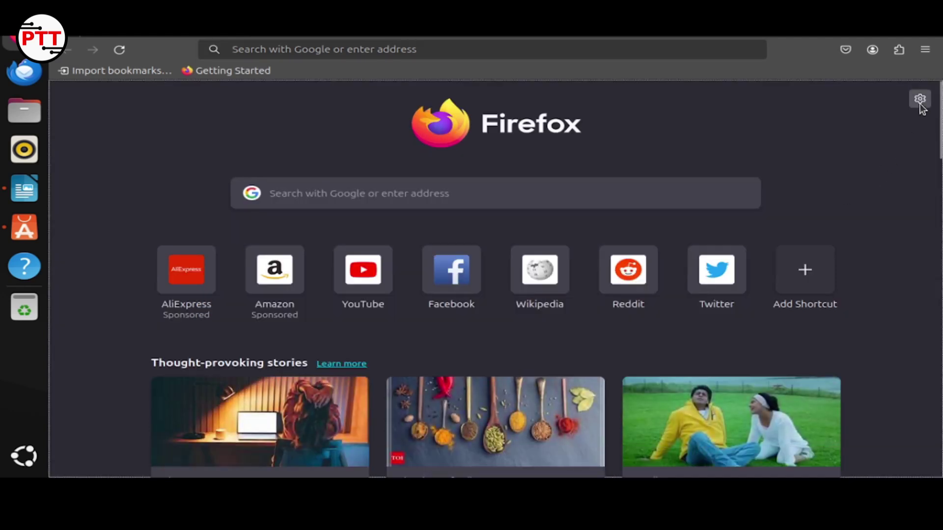
Turn off Shortcuts, Recommended stories and Recent activity on the Firefox new tab page.
{"action": "left_click", "coordinate": [919, 101]}
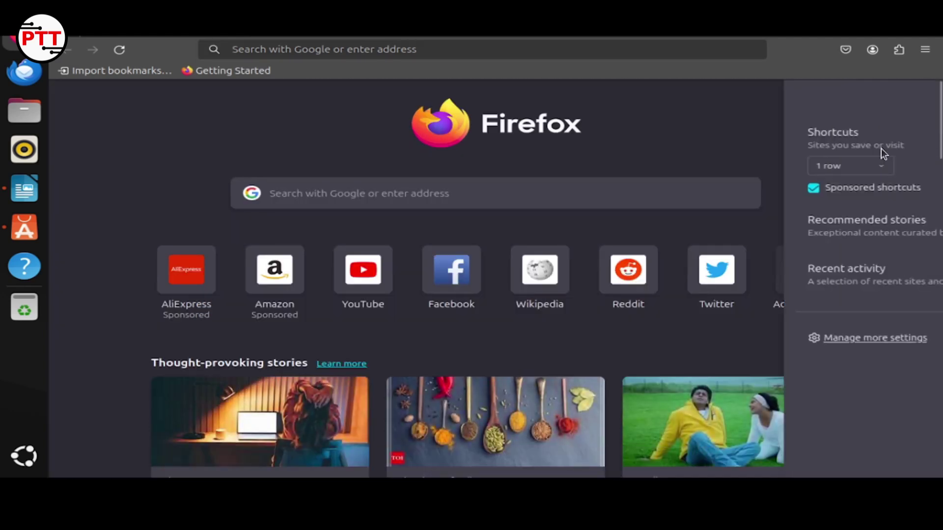
{"action": "left_click", "coordinate": [904, 219]}
{"action": "left_click", "coordinate": [906, 133]}
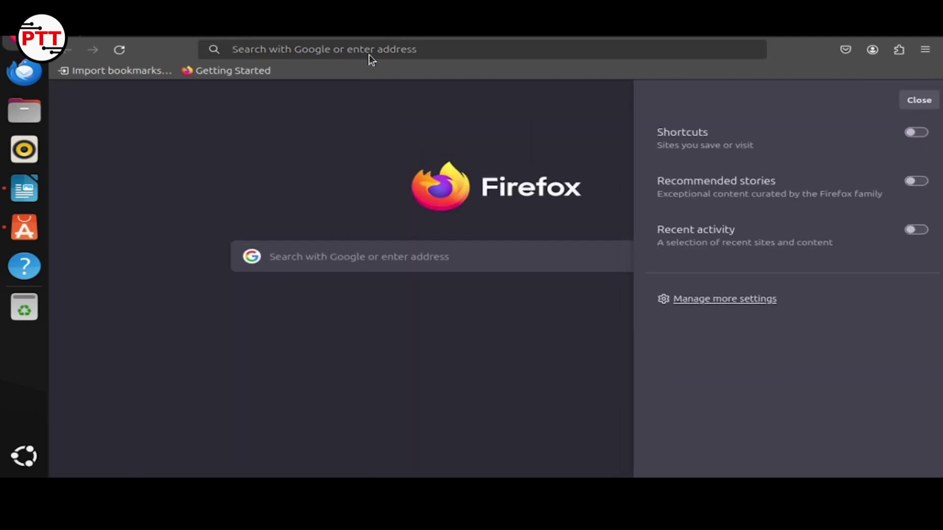
Search the web for "shotcut", open the download page on shotcut.org and download the Linux portable tar.
{"action": "left_click", "coordinate": [369, 53]}
{"action": "type", "text": "shotcut"}
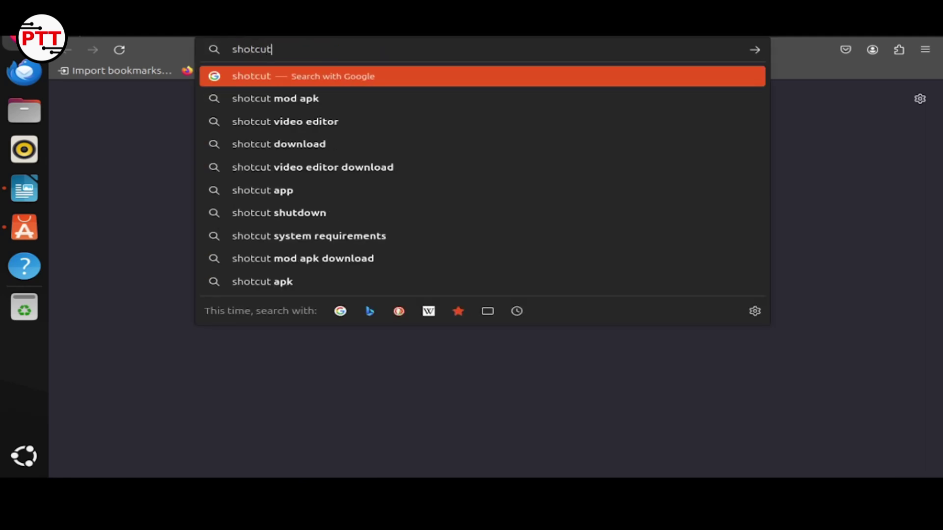
{"action": "key", "text": "Return"}
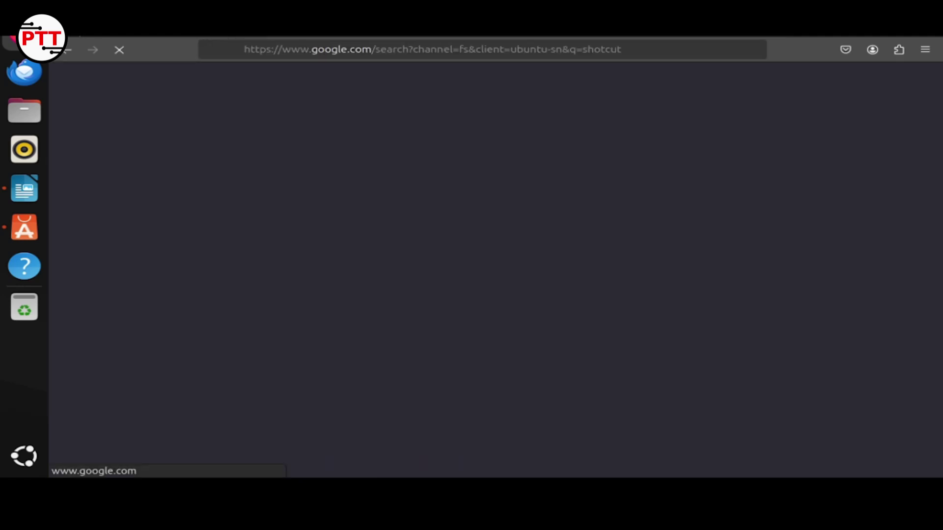
{"action": "left_click", "coordinate": [190, 224]}
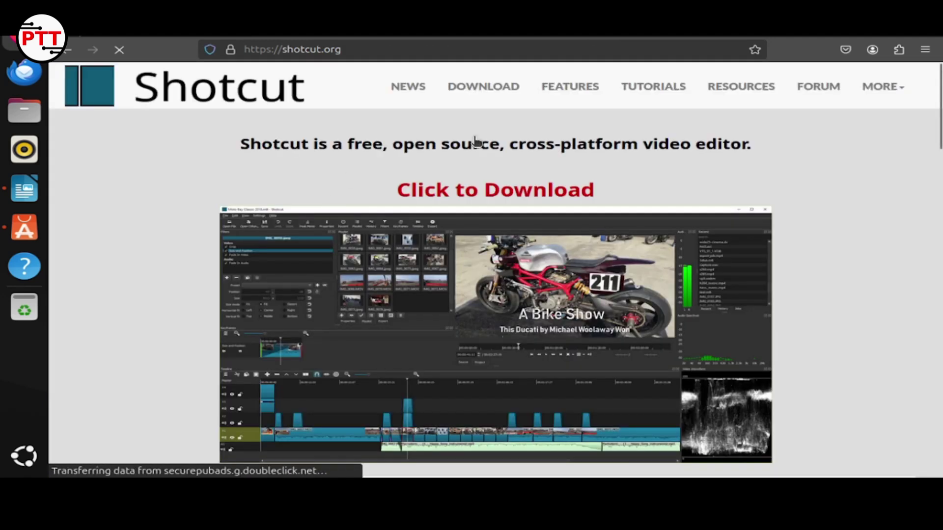
{"action": "left_click", "coordinate": [482, 88]}
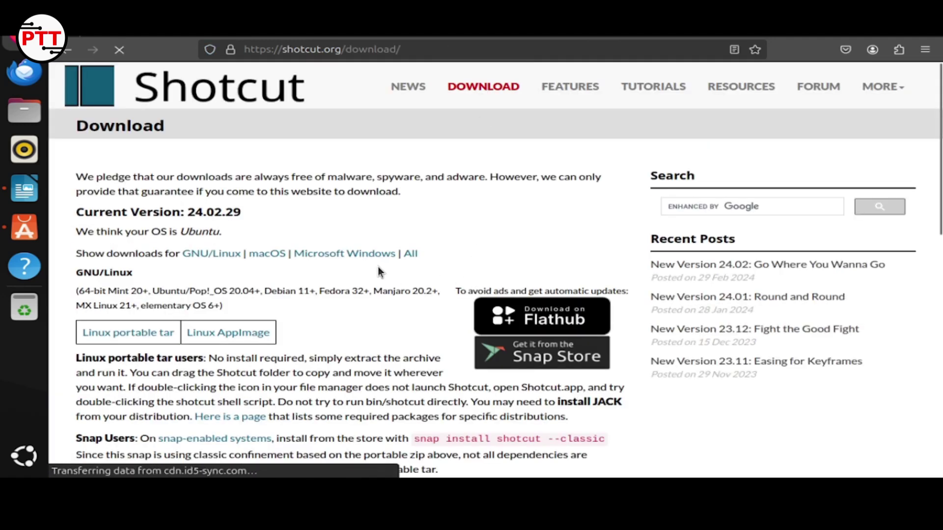
{"action": "left_click", "coordinate": [146, 336]}
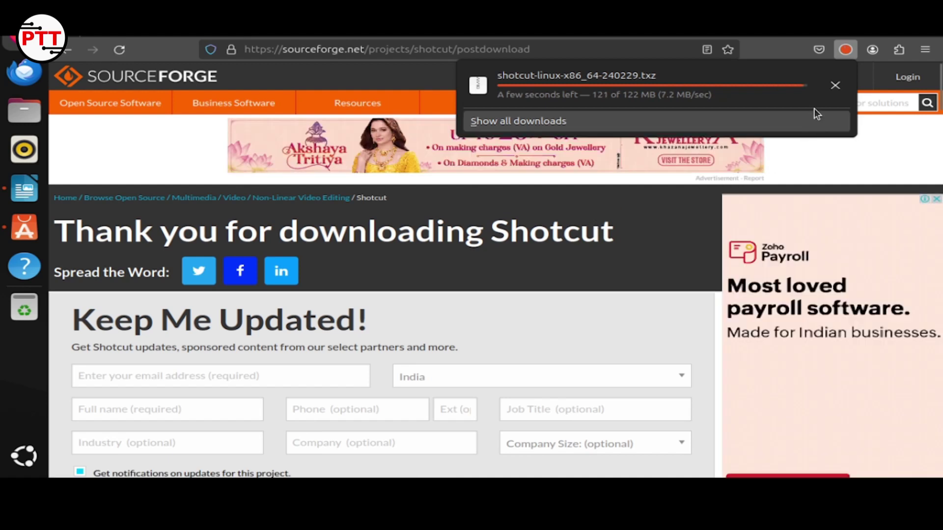
Show the downloaded shotcut-linux-x86_64-240229.txz in its folder and extract it to Downloads.
{"action": "left_click", "coordinate": [829, 87]}
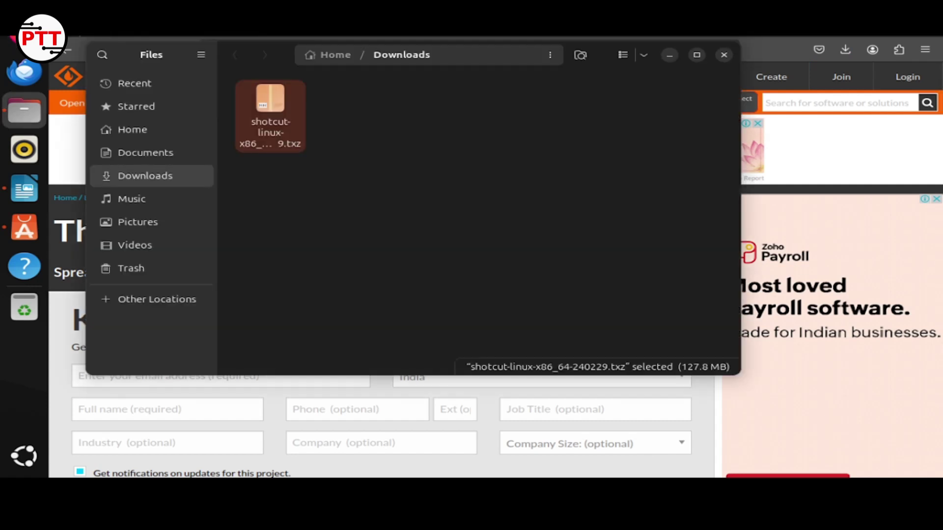
{"action": "right_click", "coordinate": [285, 116]}
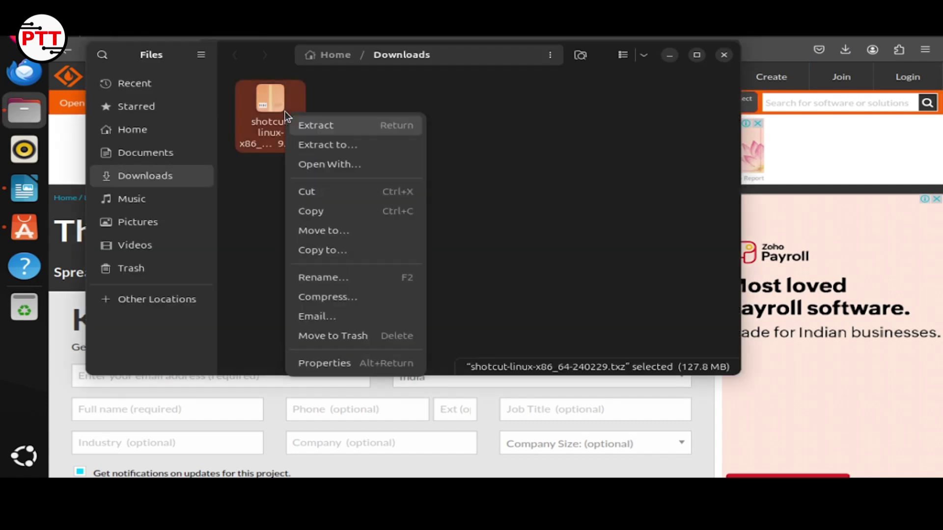
{"action": "left_click", "coordinate": [374, 143]}
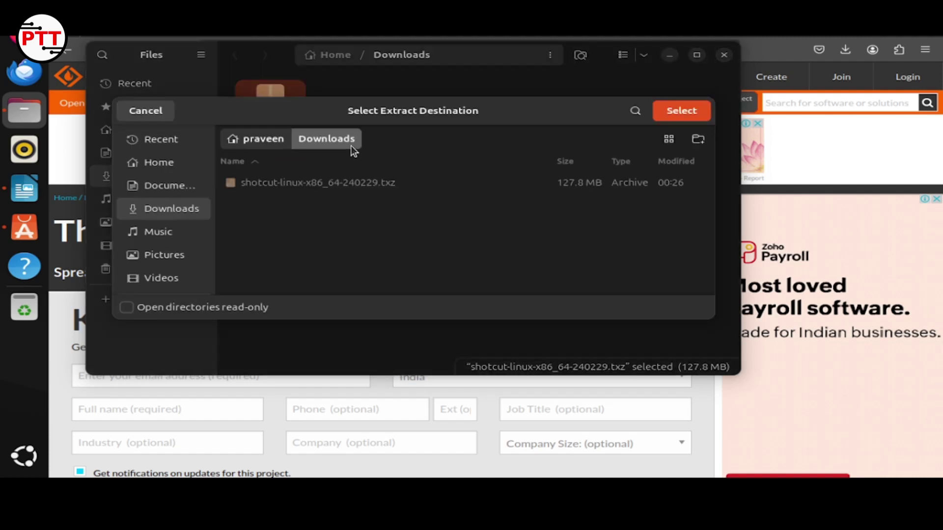
{"action": "left_click", "coordinate": [692, 116]}
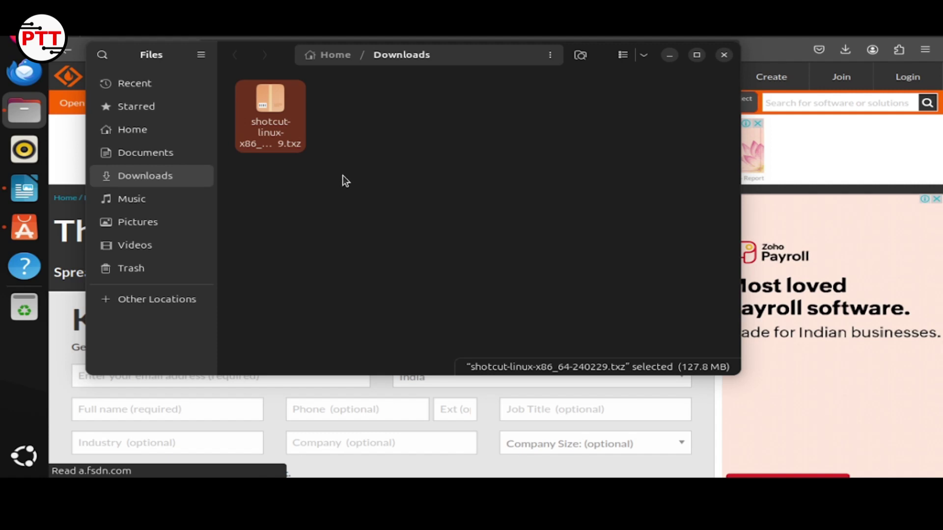
{"action": "left_click", "coordinate": [332, 204]}
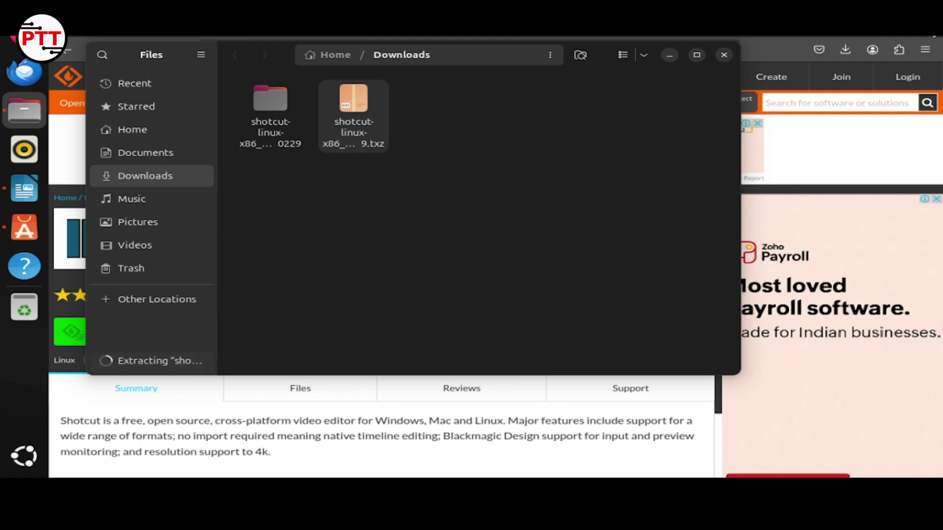
Close Firefox, return to Files and open the extracted shotcut-linux-x86_64-240229 folder down to Shotcut/Shotcut.app.
{"action": "left_click", "coordinate": [920, 39]}
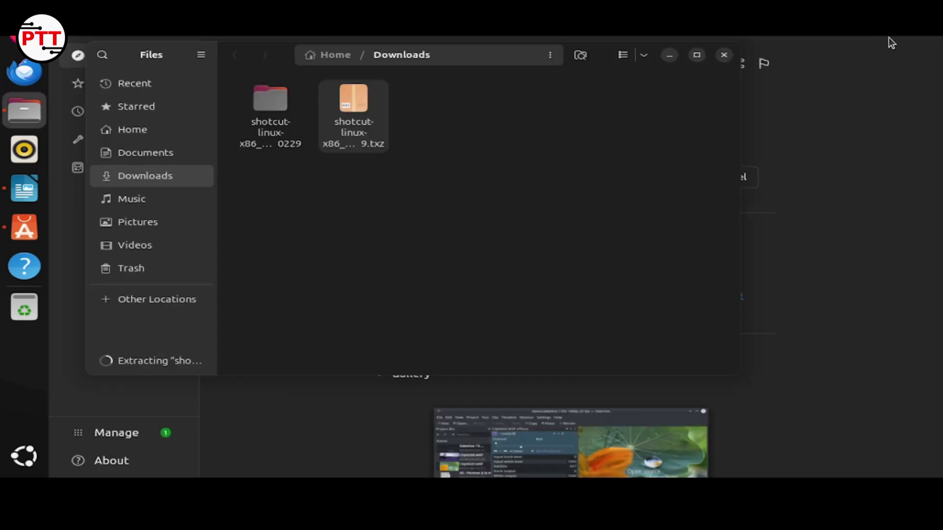
{"action": "left_click", "coordinate": [920, 39]}
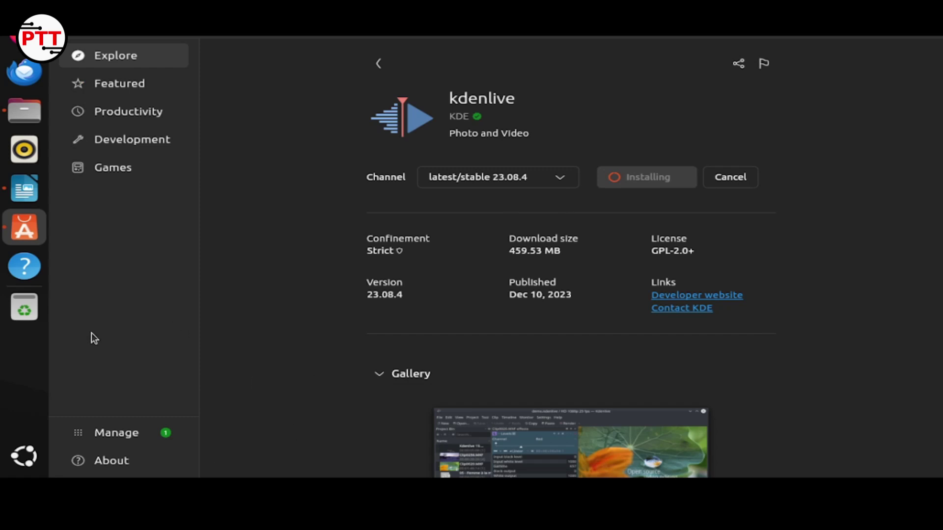
{"action": "left_click", "coordinate": [13, 102]}
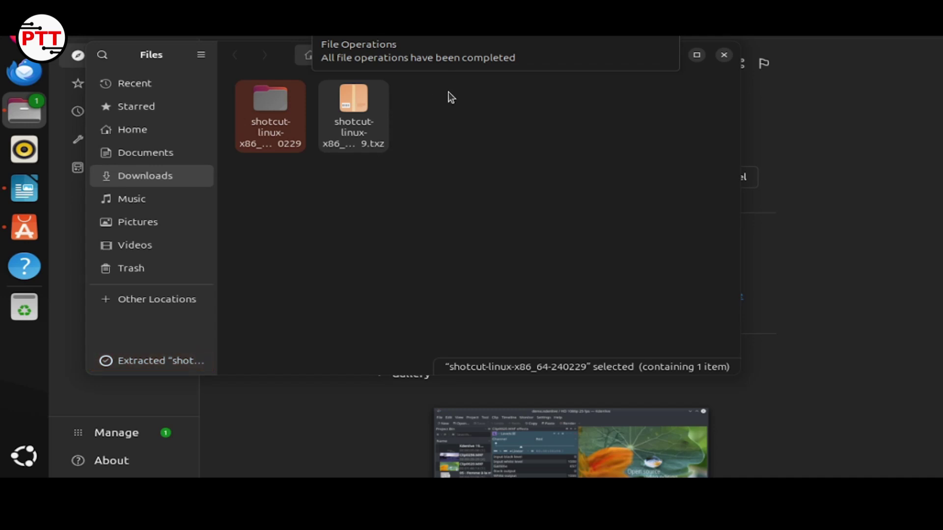
{"action": "left_click", "coordinate": [404, 61]}
{"action": "left_click", "coordinate": [356, 208]}
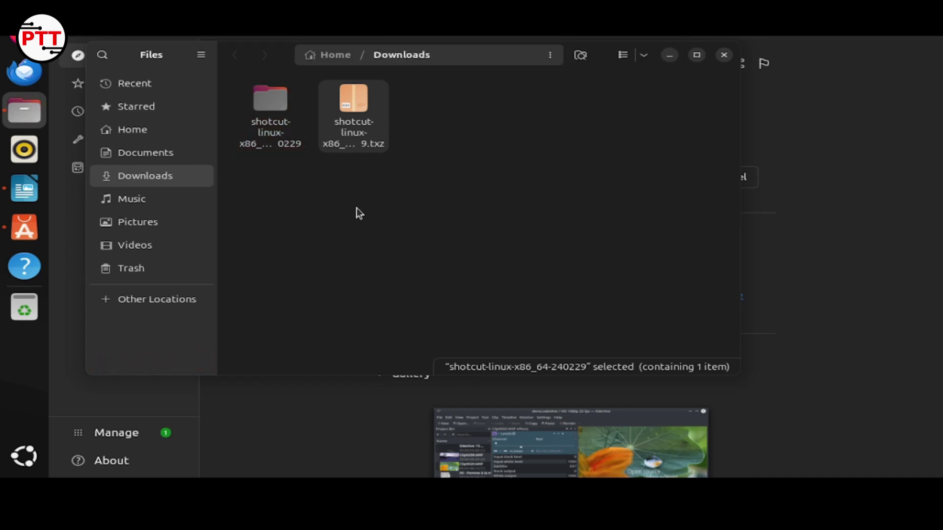
{"action": "double_click", "coordinate": [286, 101]}
{"action": "double_click", "coordinate": [287, 101]}
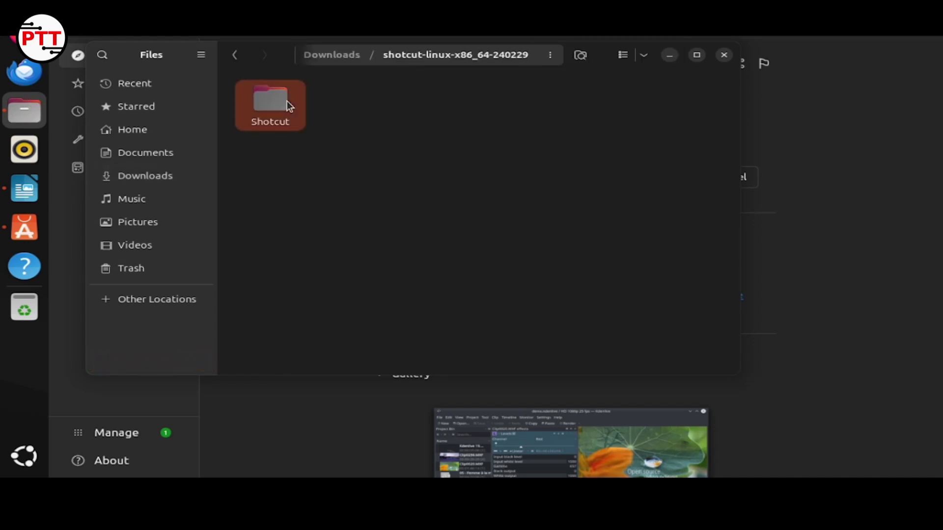
{"action": "double_click", "coordinate": [286, 102]}
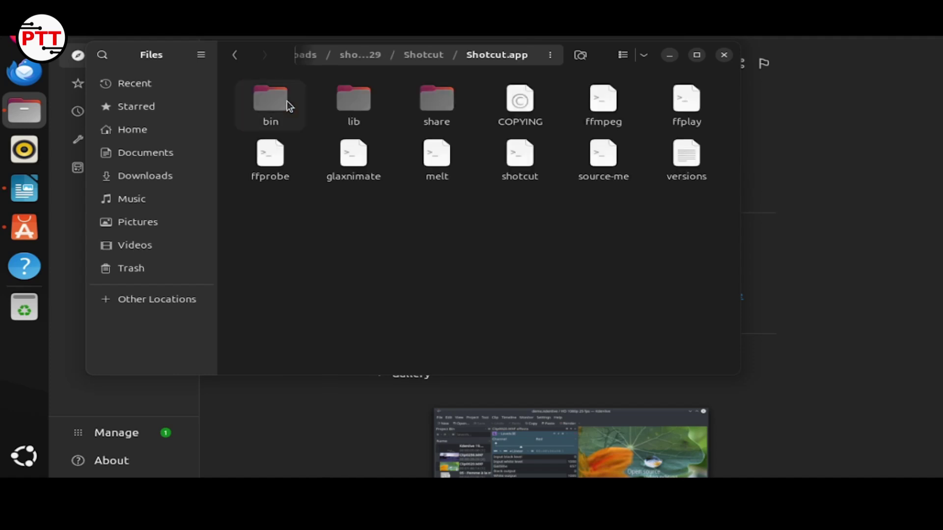
Open the shotcut script in Shotcut.app, view its contents in the text editor and close it.
{"action": "left_click", "coordinate": [532, 160]}
{"action": "double_click", "coordinate": [532, 160]}
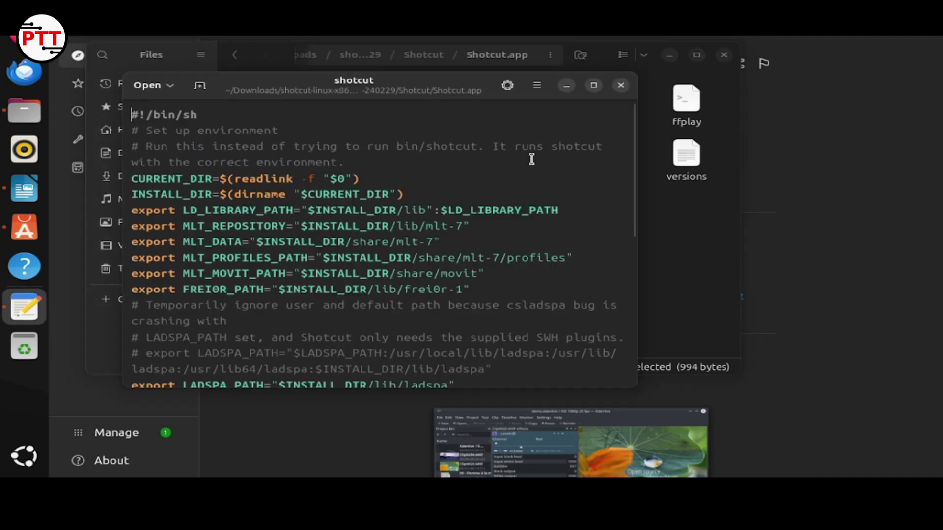
{"action": "left_click", "coordinate": [620, 85]}
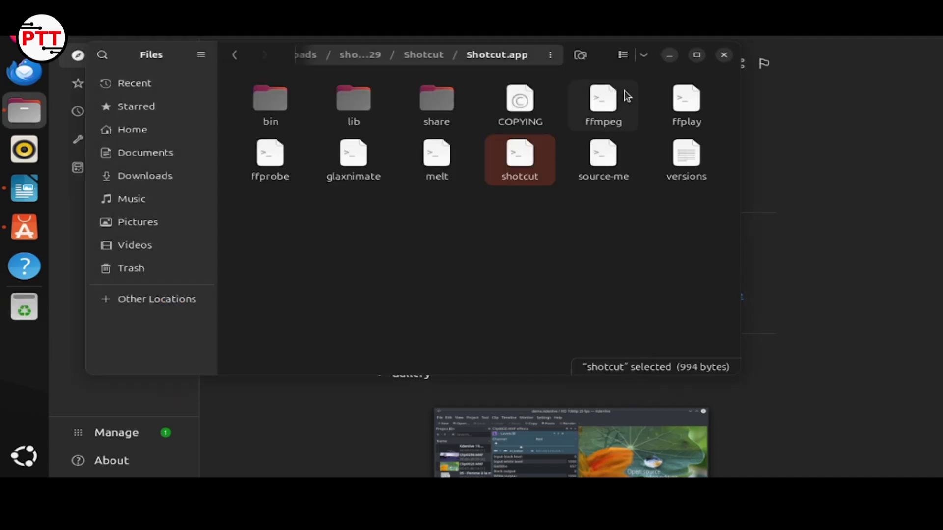
Open the bin folder inside Shotcut.app and try to run the shotcut executable.
{"action": "double_click", "coordinate": [274, 96]}
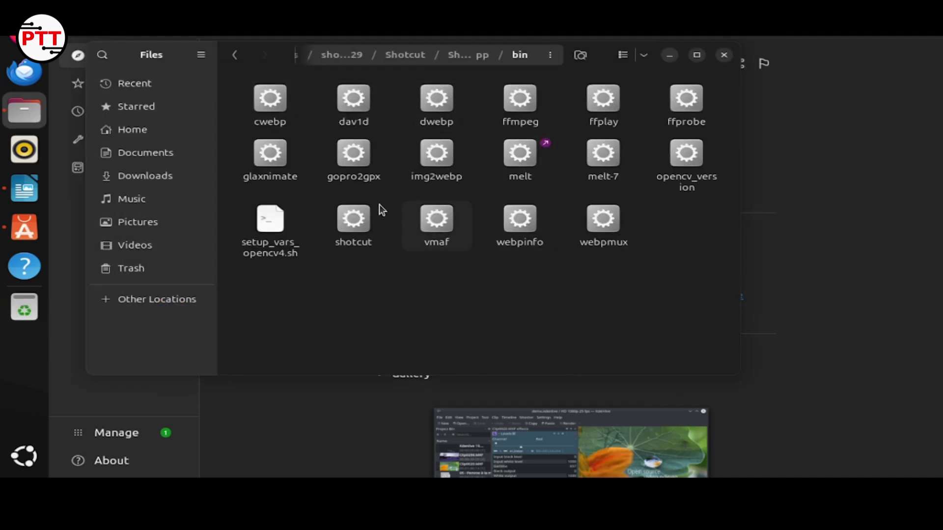
{"action": "left_click", "coordinate": [366, 225]}
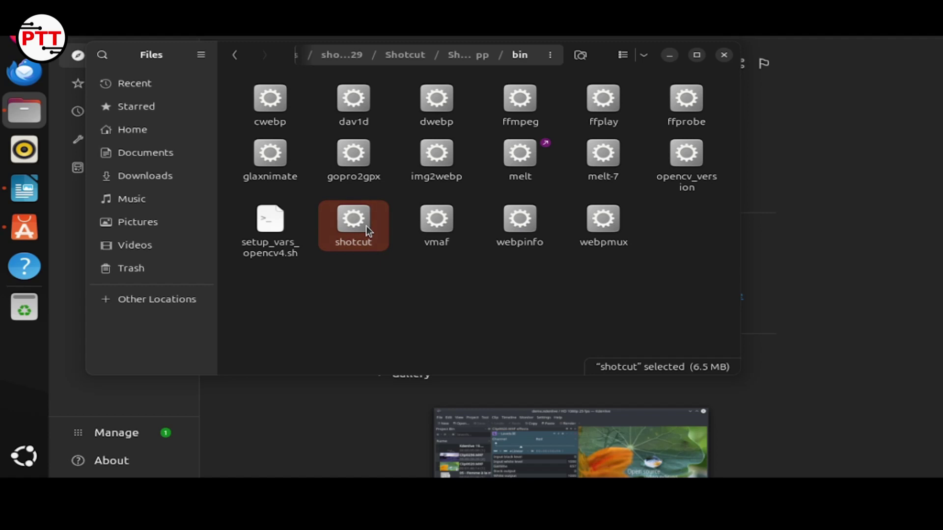
{"action": "right_click", "coordinate": [360, 223]}
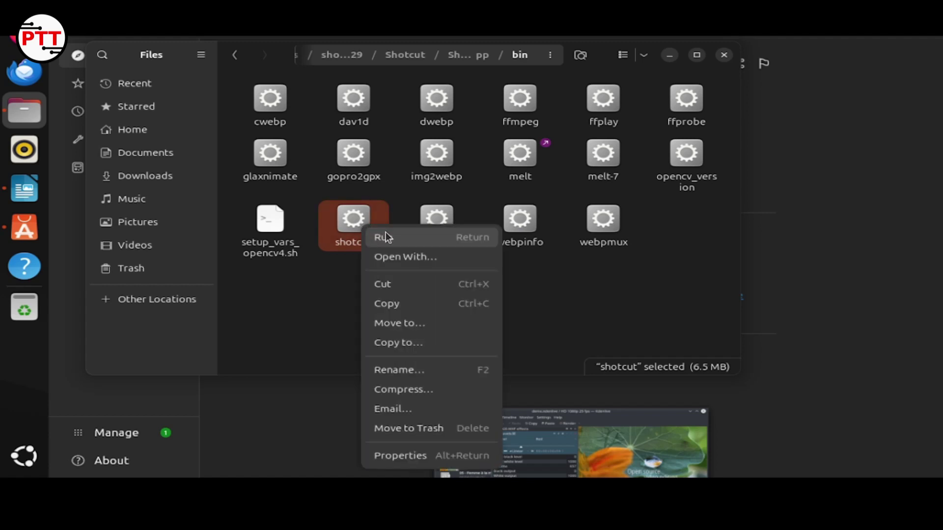
{"action": "left_click", "coordinate": [403, 238]}
Inspect the shotcut executable's properties for its permissions and Executable as Program setting, and close them.
{"action": "right_click", "coordinate": [366, 242]}
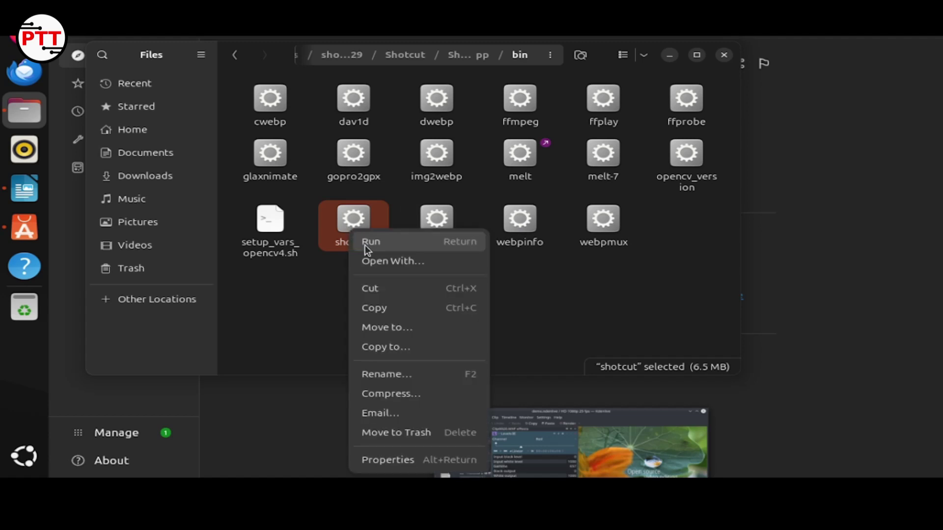
{"action": "left_click", "coordinate": [420, 452]}
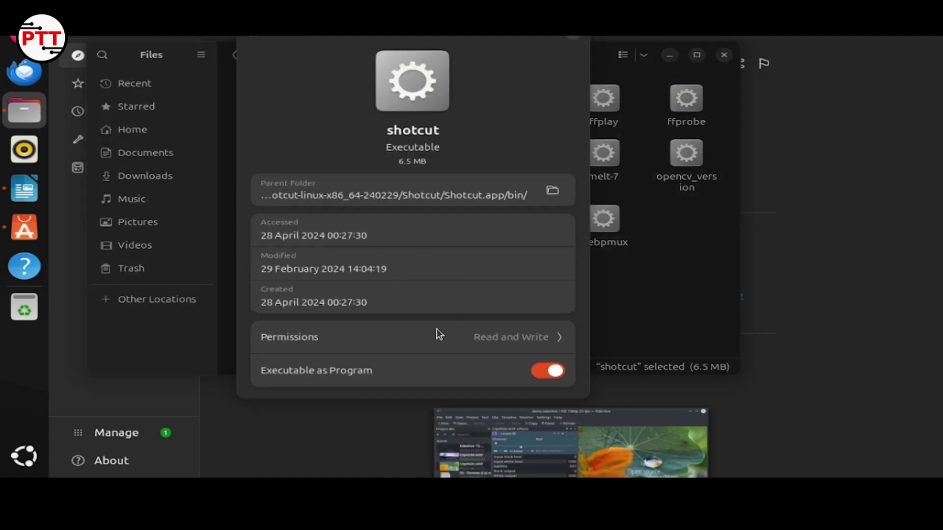
{"action": "left_click", "coordinate": [572, 38]}
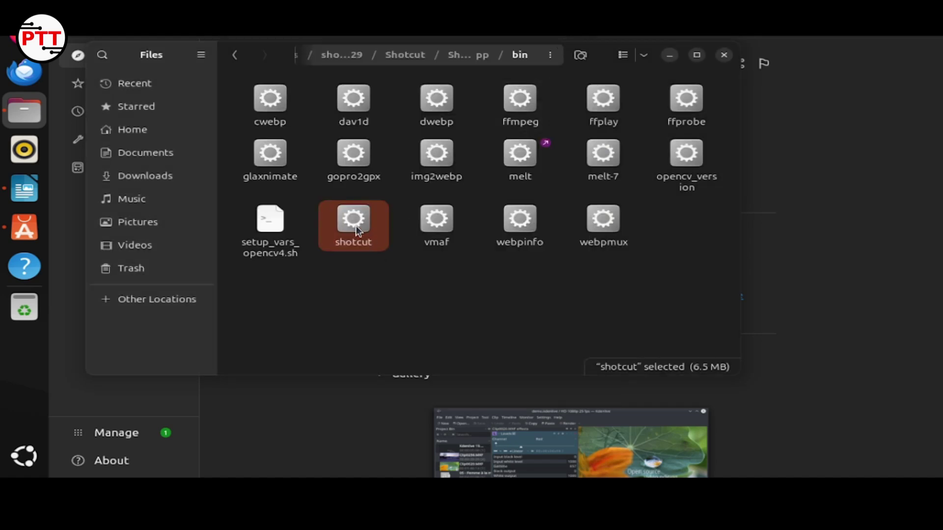
Switch back to App Center and launch the installed kdenlive.
{"action": "left_click", "coordinate": [909, 265]}
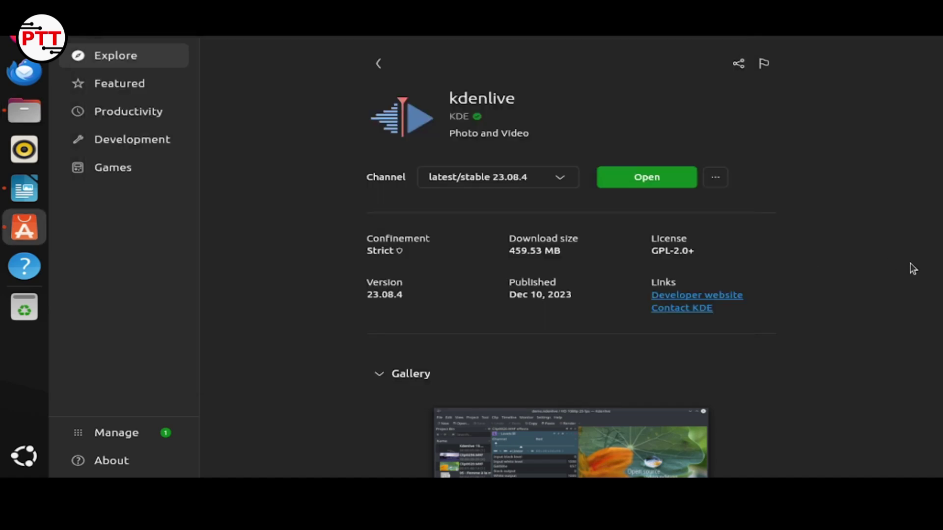
{"action": "left_click", "coordinate": [643, 187]}
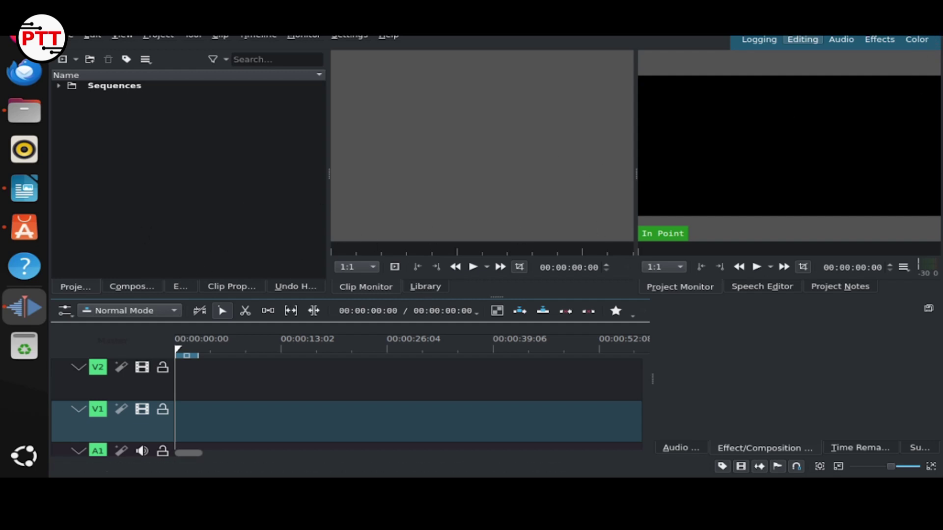
Close Kdenlive and the remaining App Center, Files and LibreOffice Writer windows to return to the desktop.
{"action": "key", "text": "ctrl+q"}
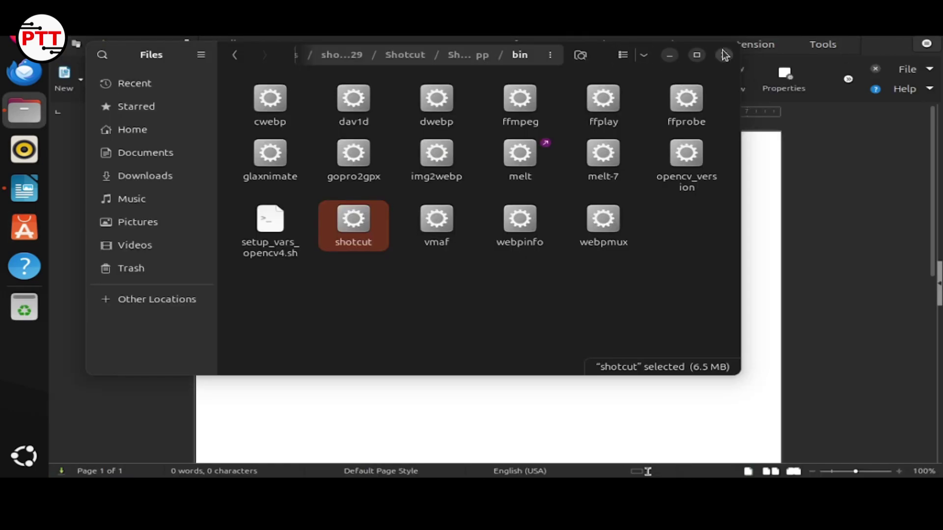
{"action": "left_click", "coordinate": [724, 51]}
{"action": "key", "text": "ctrl+q"}
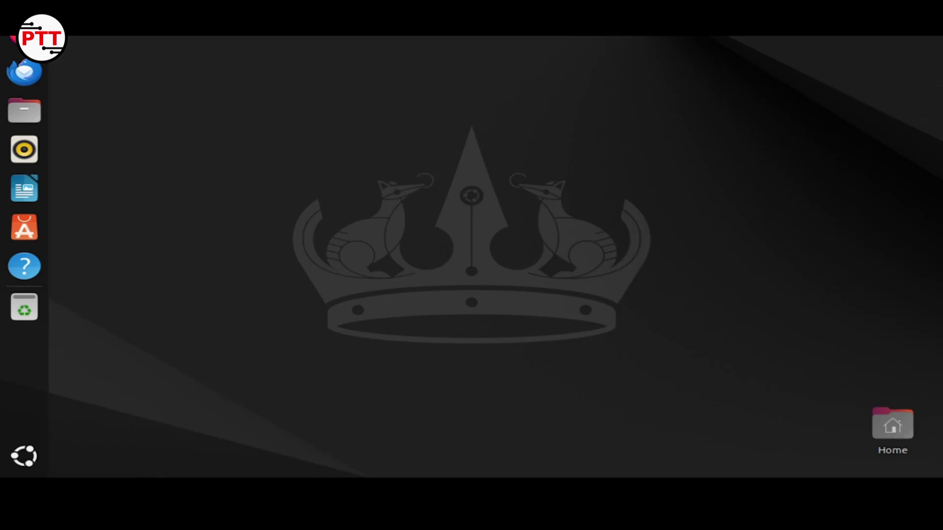